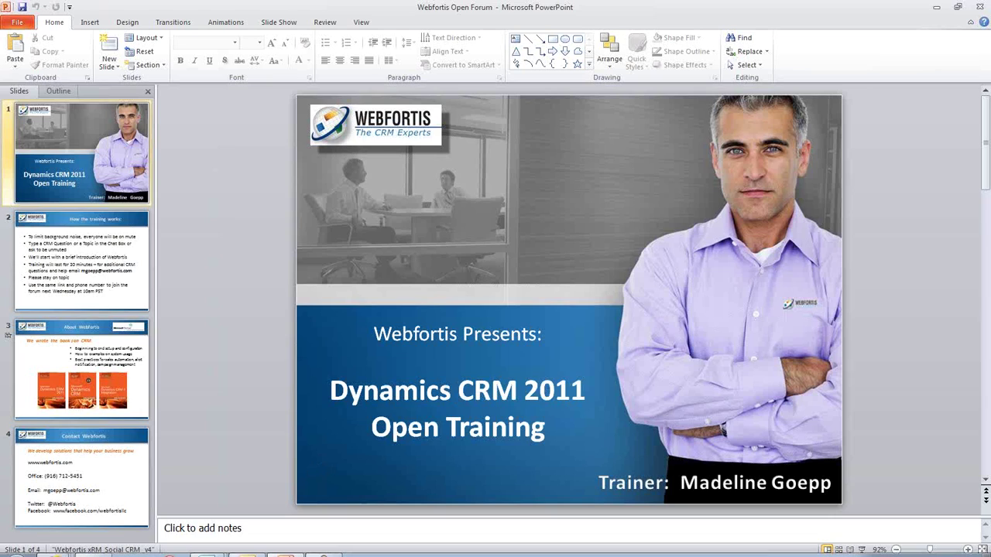
Bring Outlook in front of the slides, maximize it, and switch to the Mail view.
left_click(247, 546)
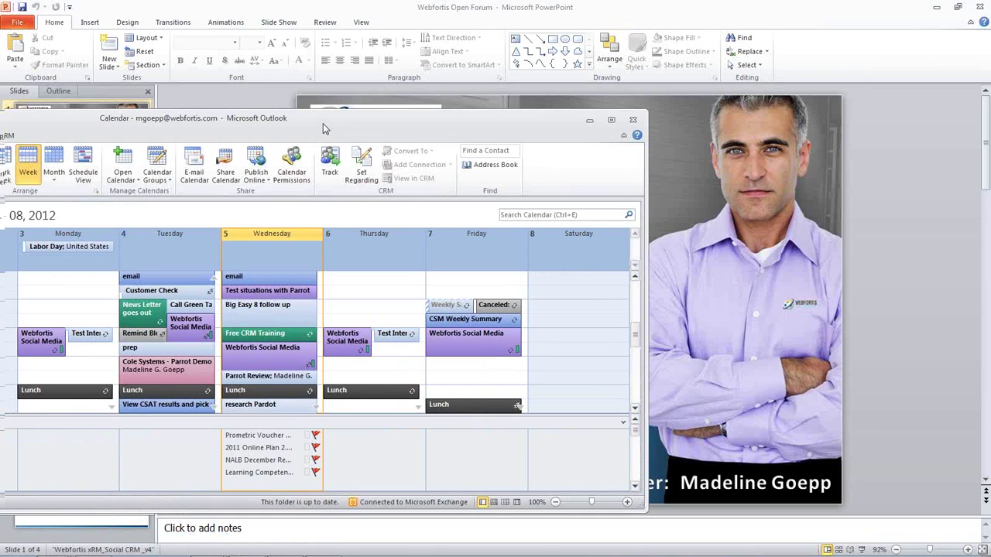
left_click_drag(333, 118, 526, 21)
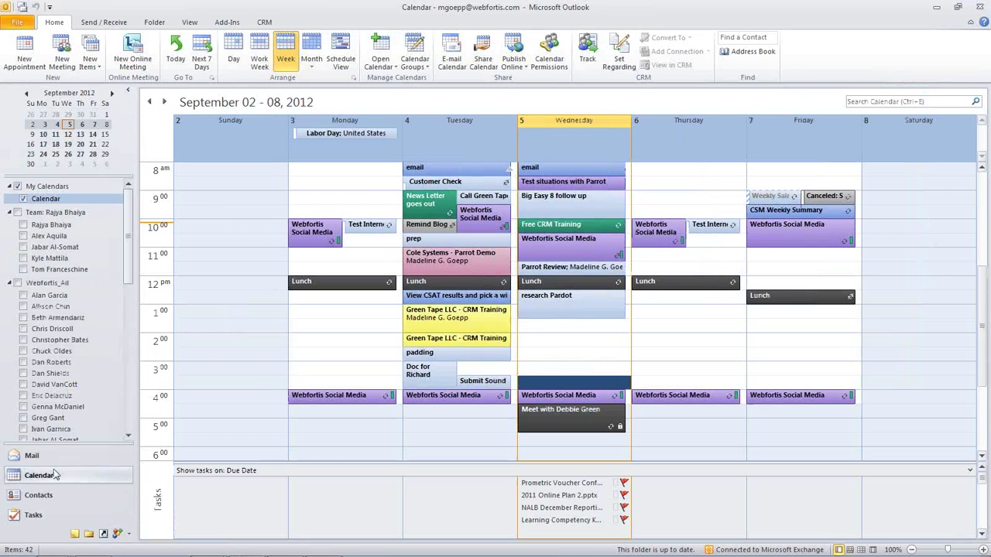
left_click(54, 455)
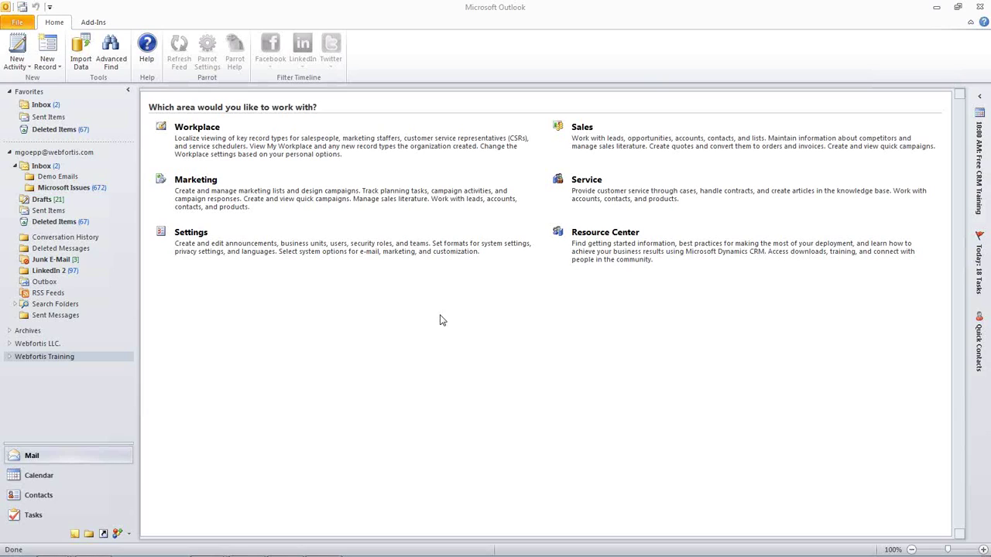
Expand the Webfortis Training organization folder to show its work areas.
left_click(9, 357)
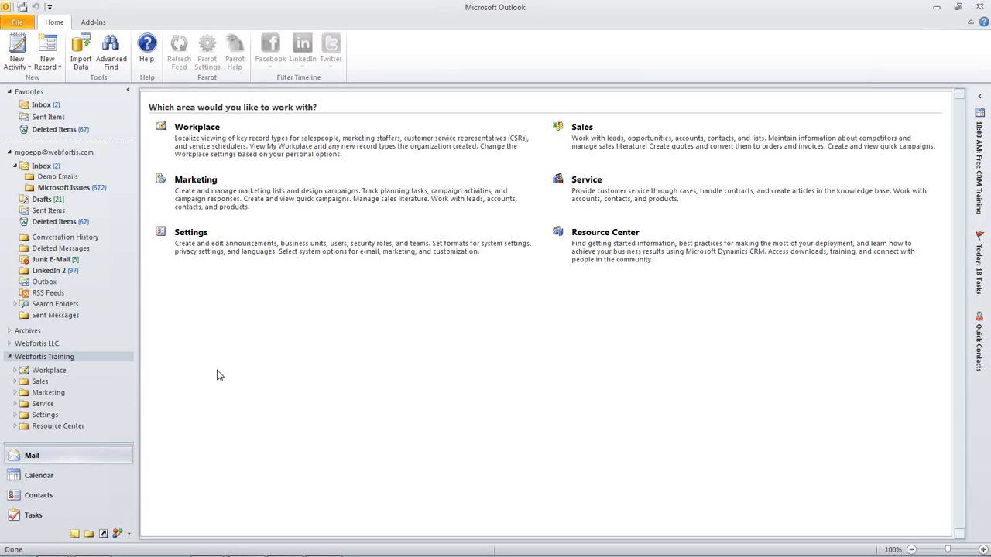
Go through Settings > Business and System > Administration to the Security Roles list.
left_click(15, 415)
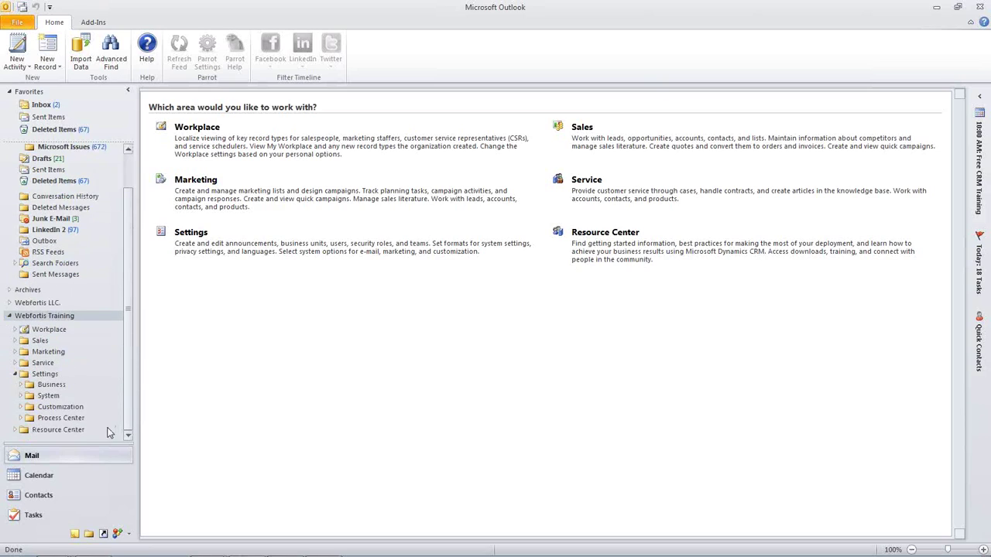
left_click(21, 386)
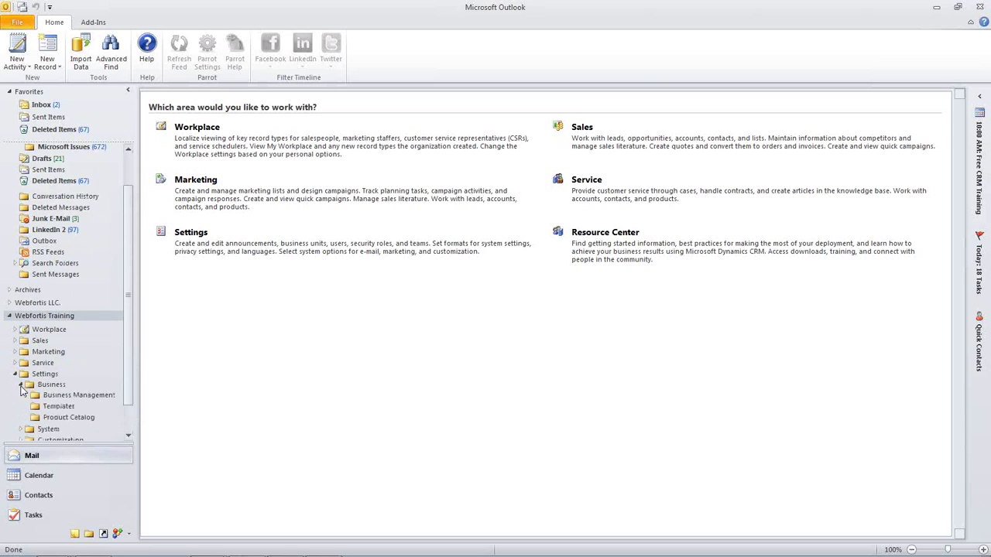
left_click(21, 429)
left_click(53, 380)
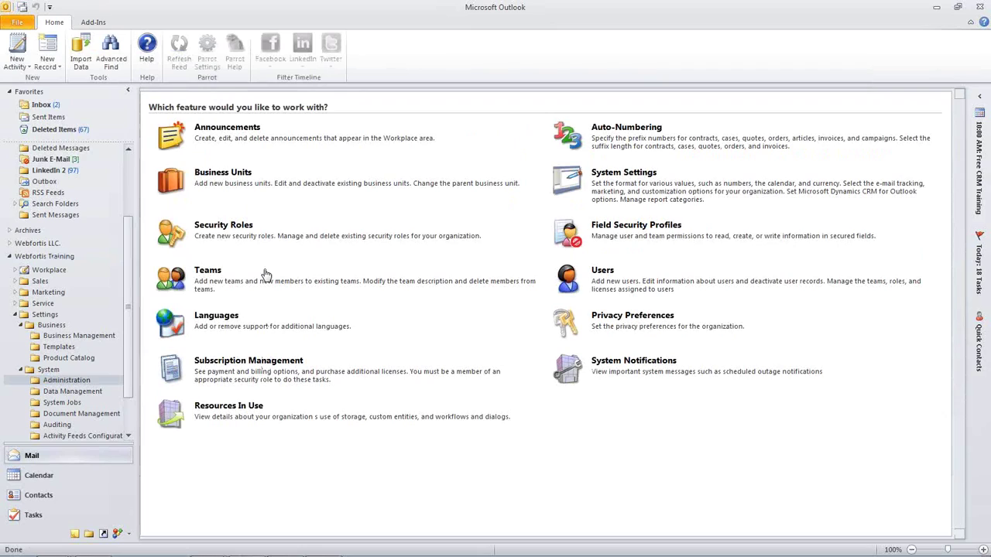
left_click(222, 227)
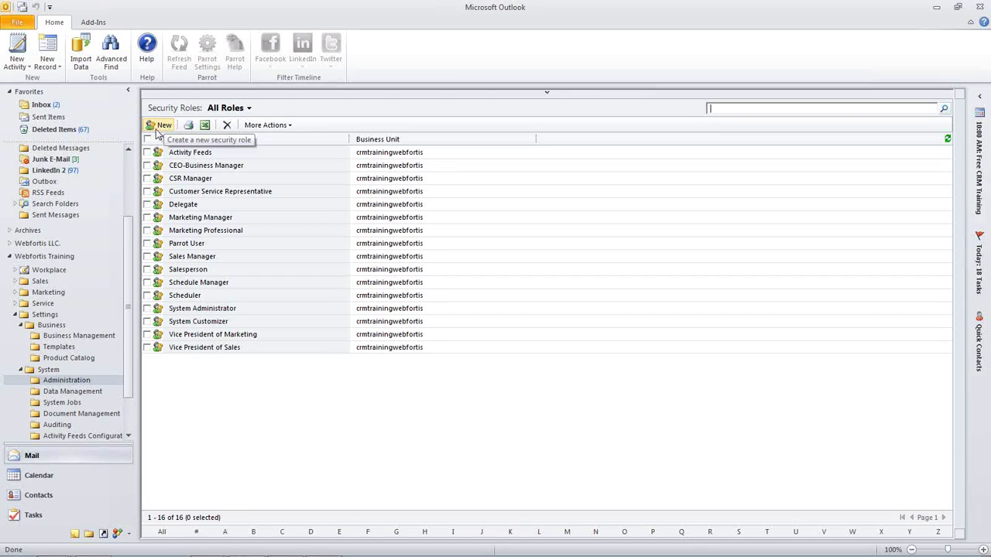
Open the Salesperson role from the Security Roles list.
double_click(189, 271)
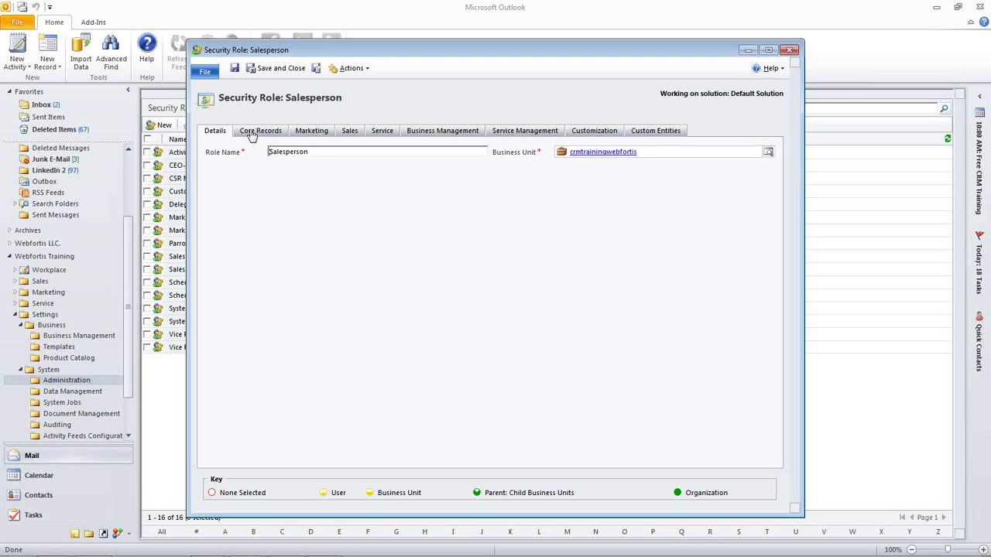
Show the Salesperson role's Core Records privilege grid and check the access-level key icons.
left_click(217, 137)
left_click(272, 138)
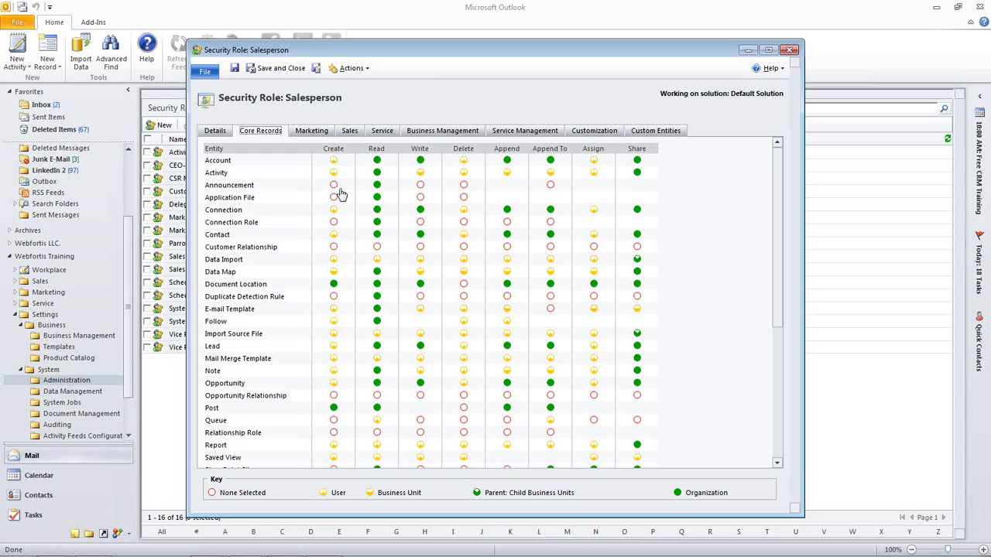
mouse_move(213, 500)
mouse_move(324, 501)
mouse_move(382, 501)
Set the Delete privilege to None Selected for all Core Records entities.
scroll(467, 389, "down", 5)
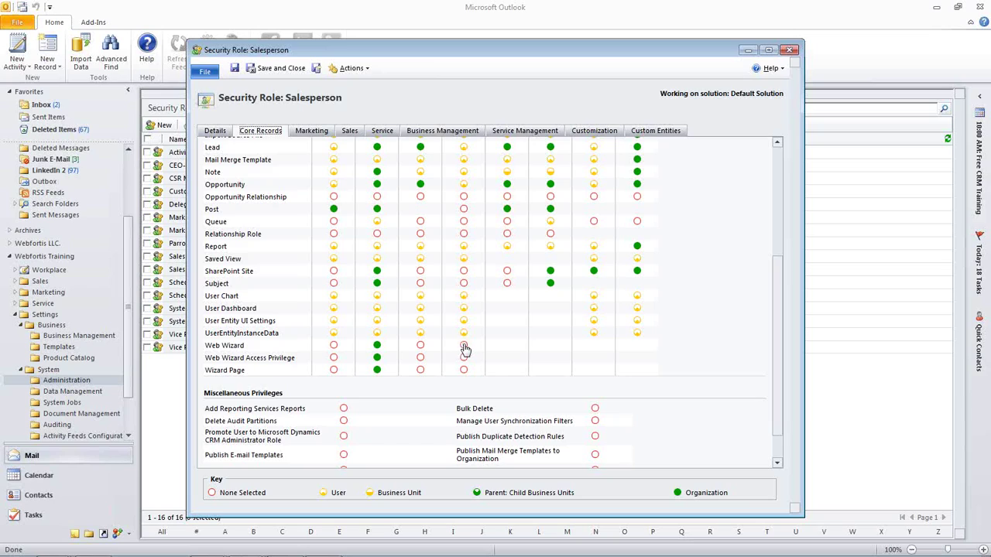
scroll(469, 348, "up", 5)
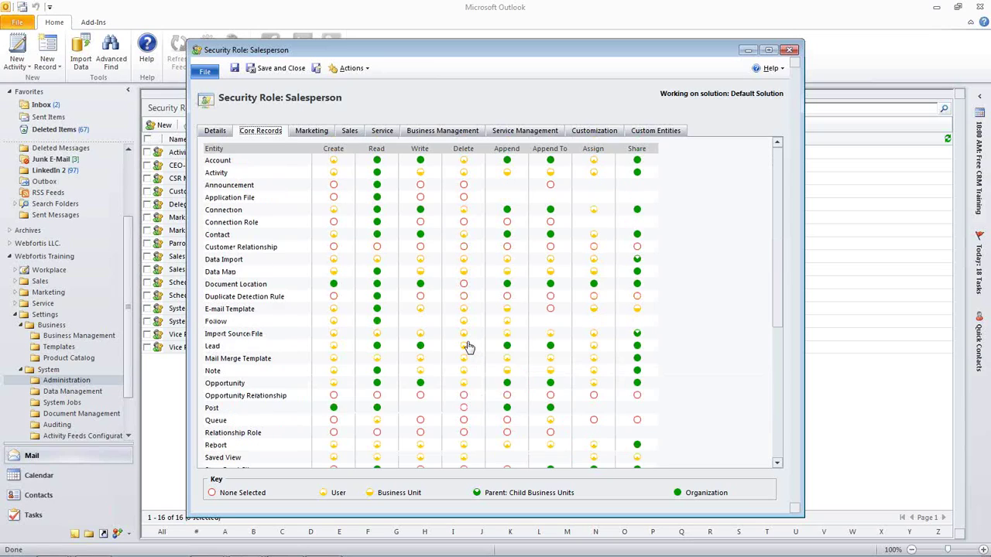
left_click(465, 152)
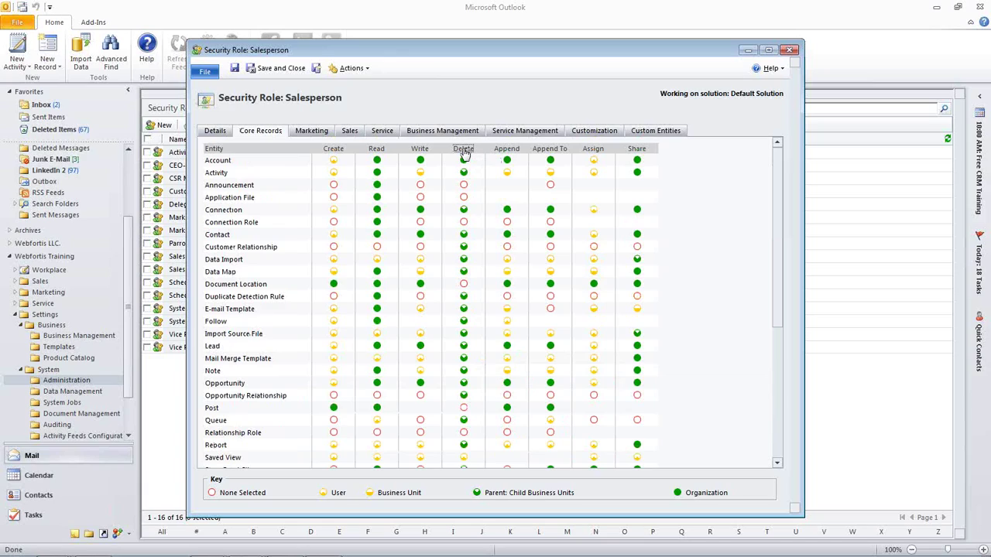
left_click(465, 152)
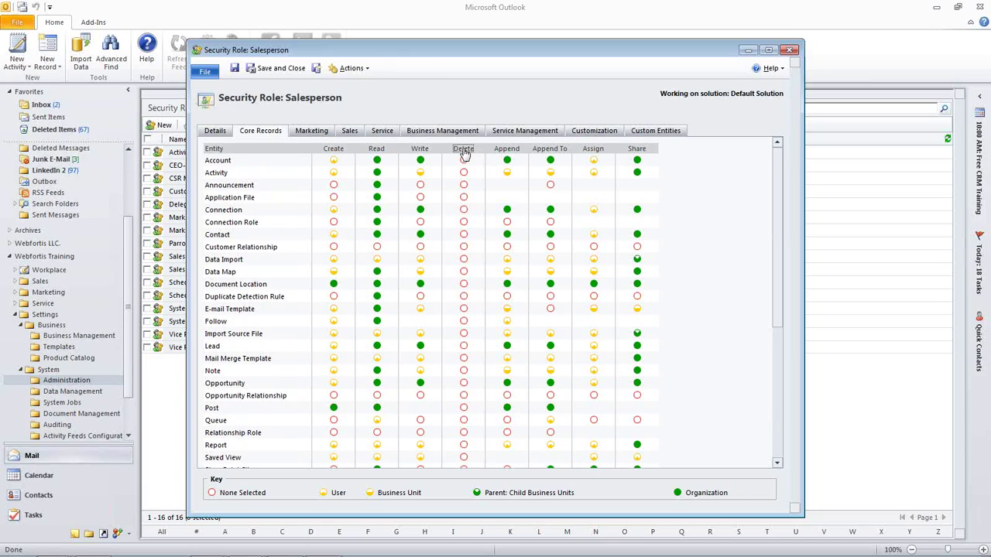
Set every Data Import privilege in the Salesperson role to None Selected.
left_click(232, 260)
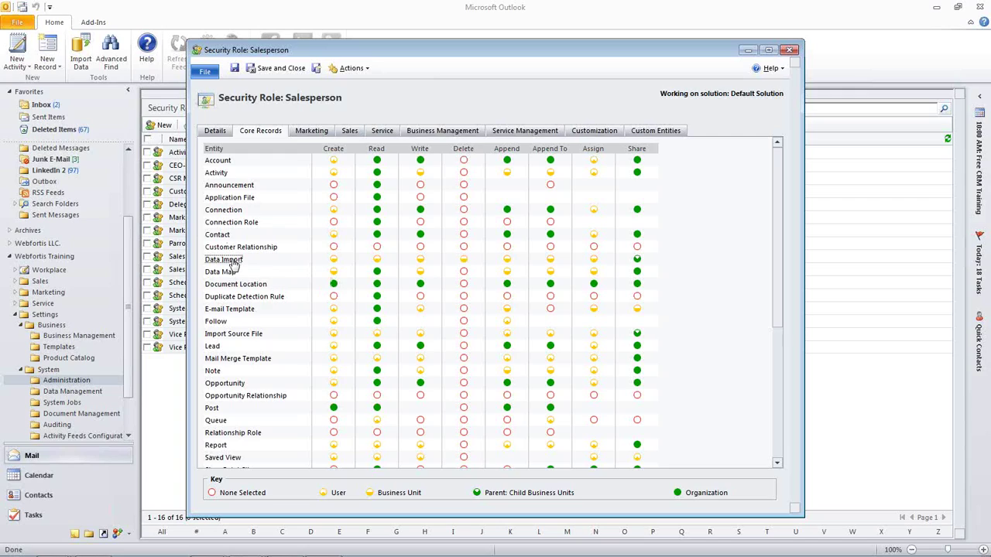
left_click(232, 261)
left_click(233, 261)
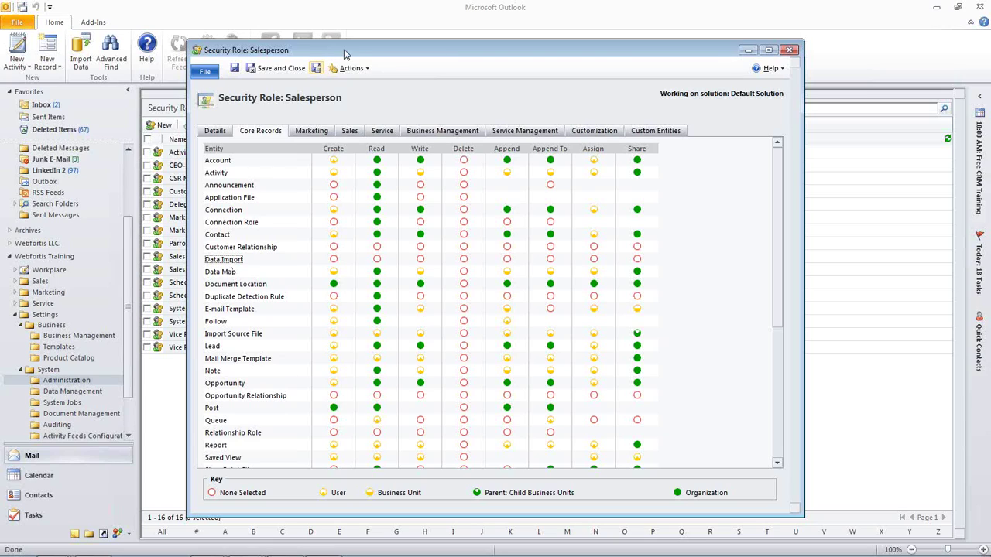
Move the role window aside, select CSR Manager, and close More Actions without using it.
left_click_drag(345, 53, 549, 54)
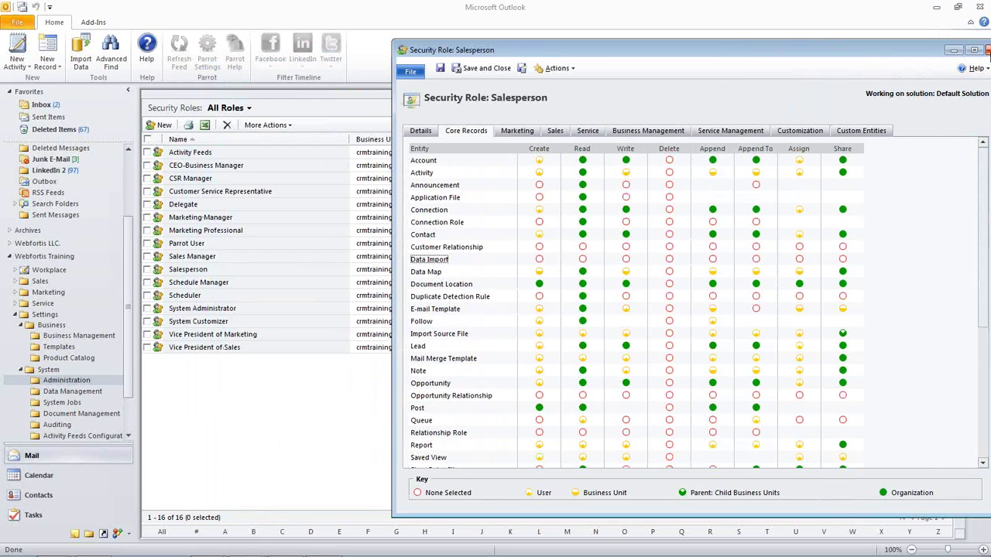
left_click(148, 179)
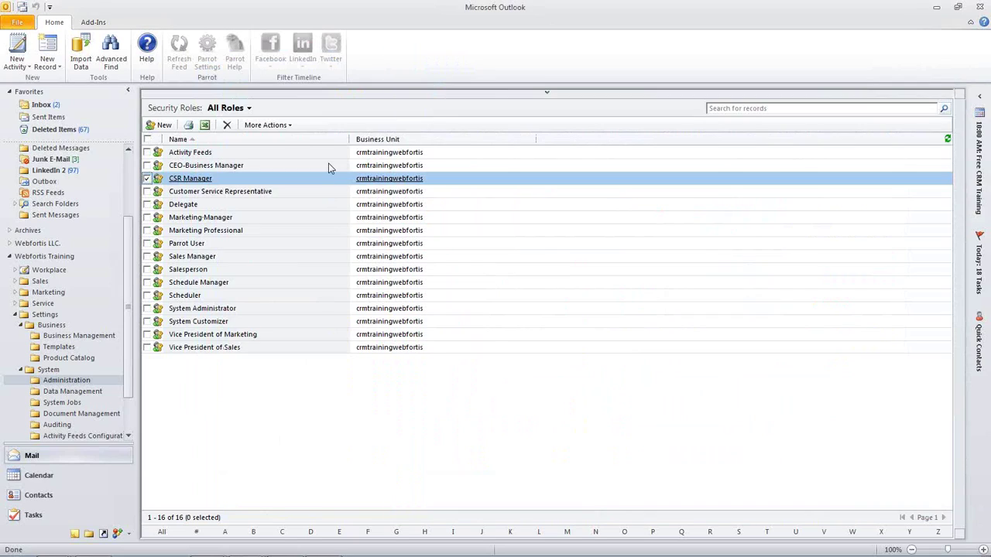
left_click(289, 126)
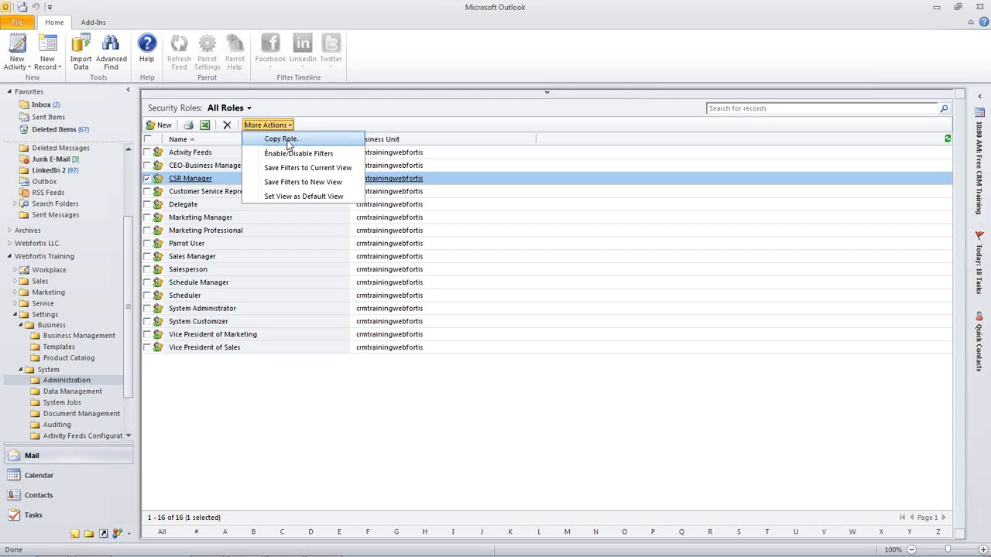
left_click(359, 129)
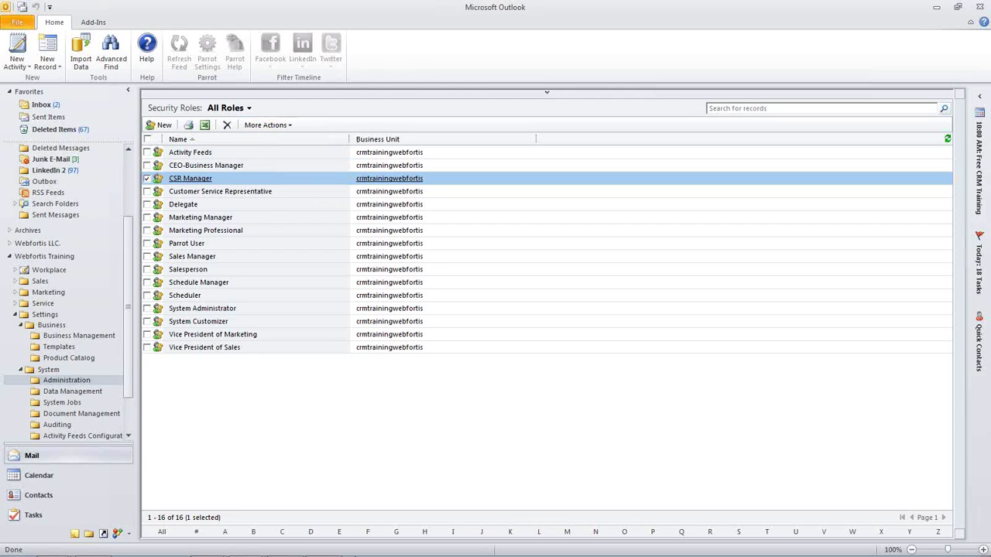
Bring the 'Security Role: Salesperson' window back to the front and move it left.
mouse_move(282, 551)
mouse_move(244, 546)
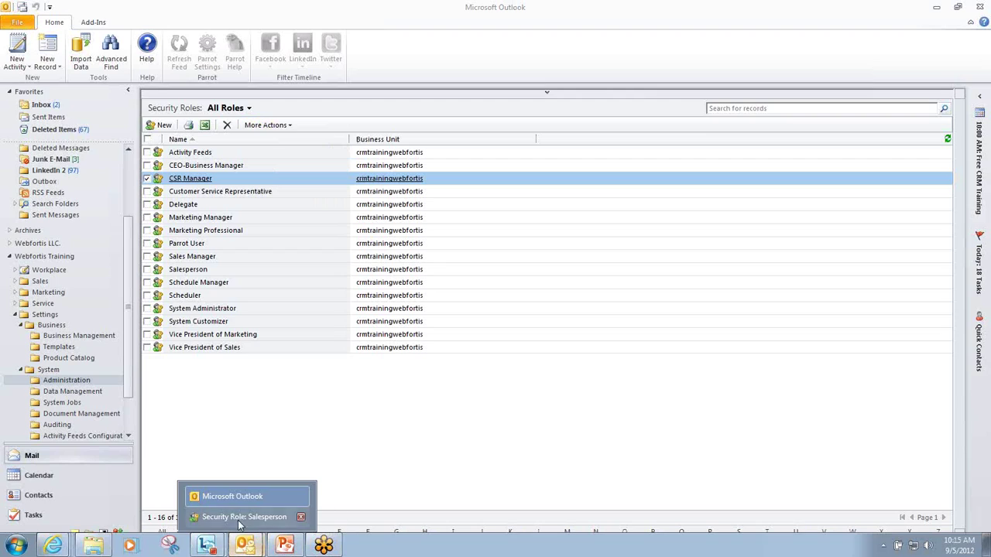
left_click(240, 517)
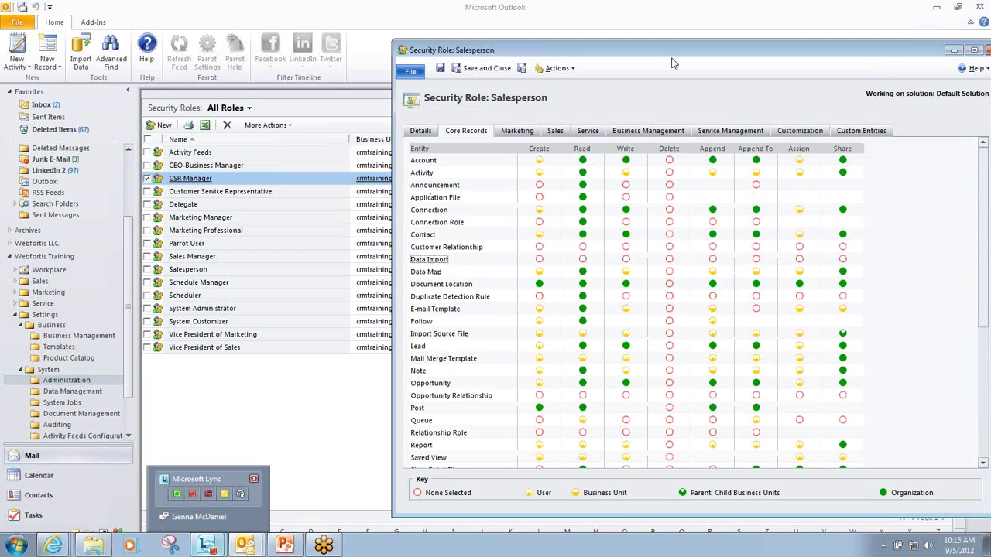
left_click_drag(664, 52, 447, 54)
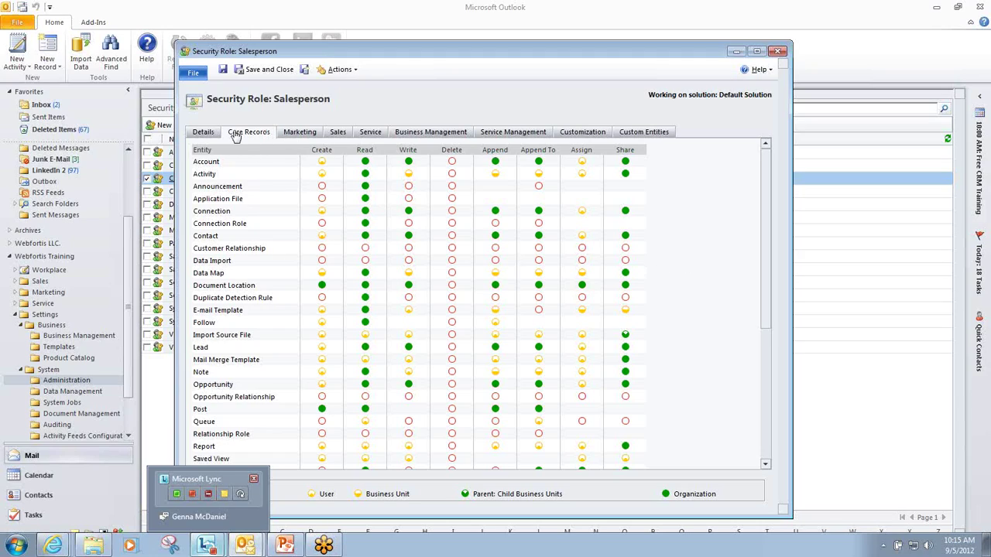
Review the Marketing, Sales, Service, Business Management, Service Management and Customization privilege tabs.
left_click(302, 134)
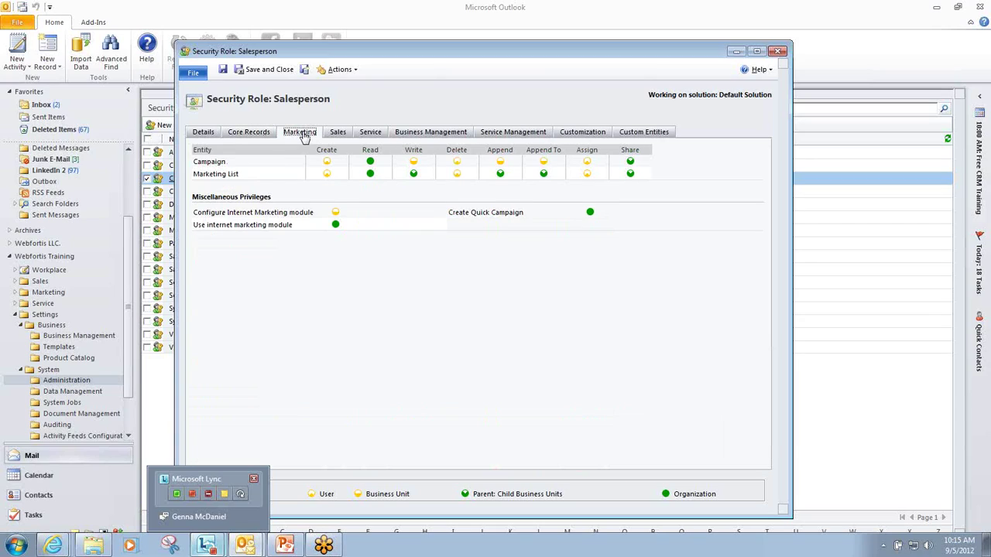
left_click(343, 133)
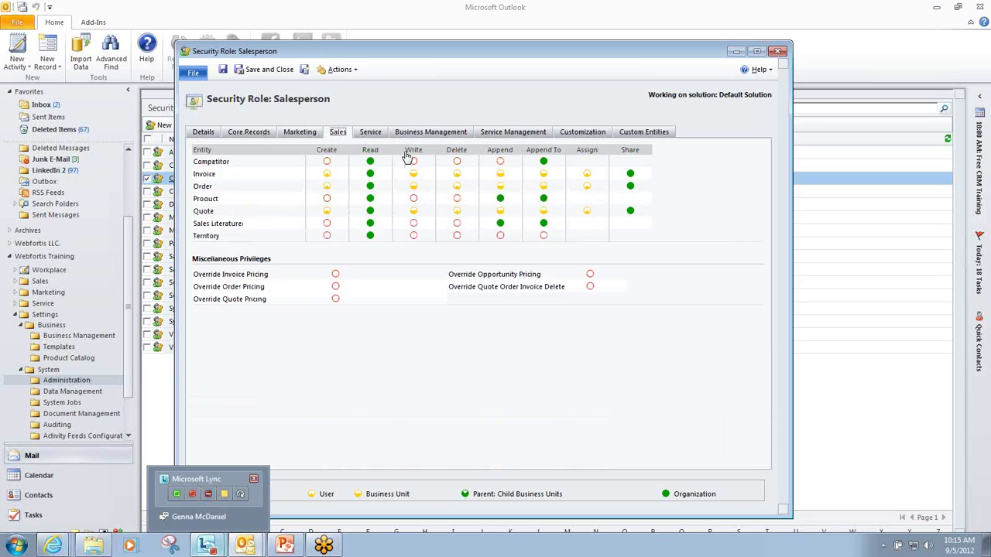
left_click(371, 132)
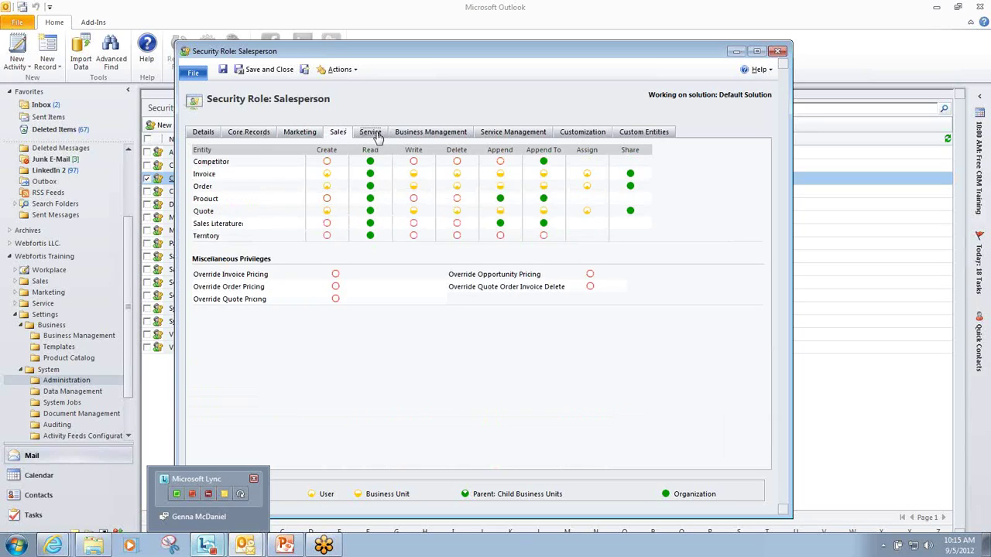
left_click(427, 138)
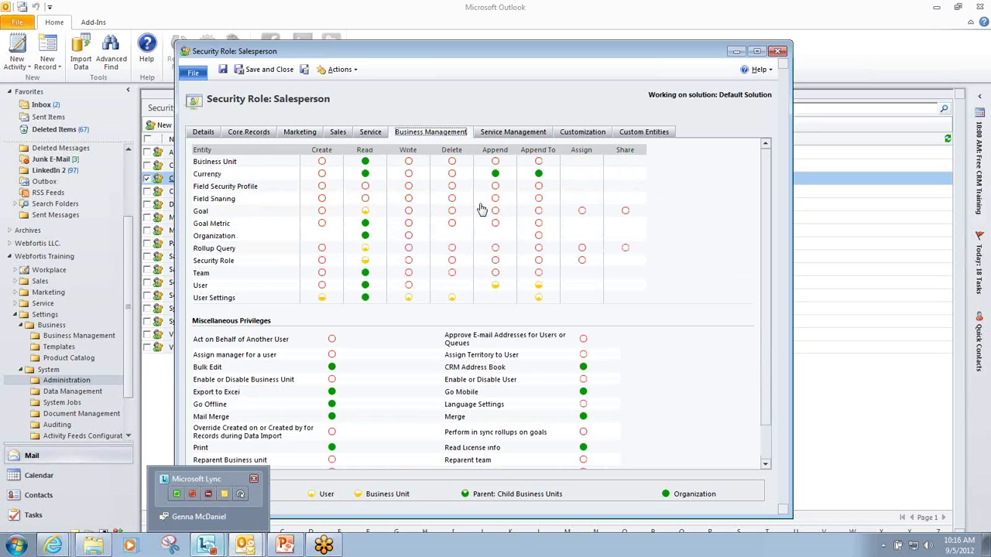
scroll(483, 206, "down", 2)
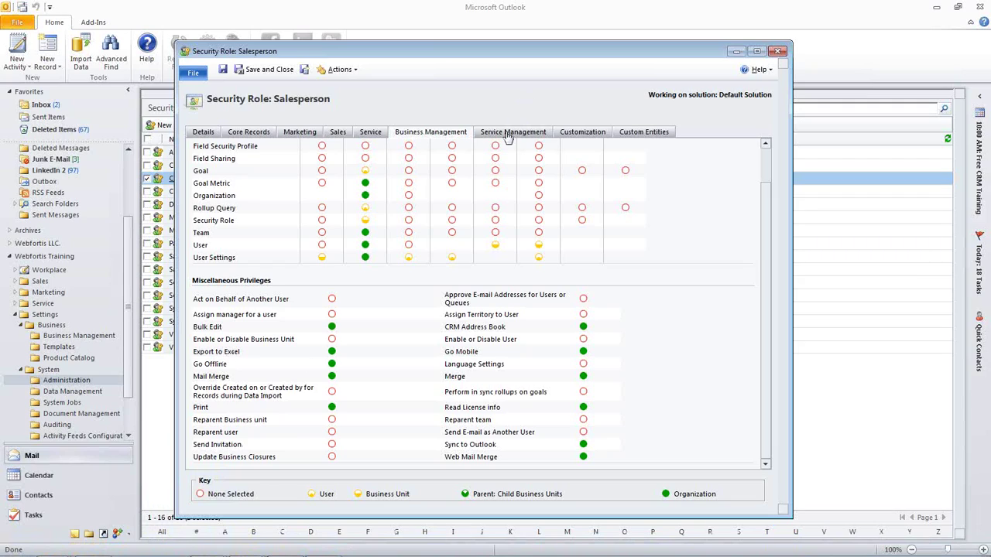
scroll(447, 331, "up", 1)
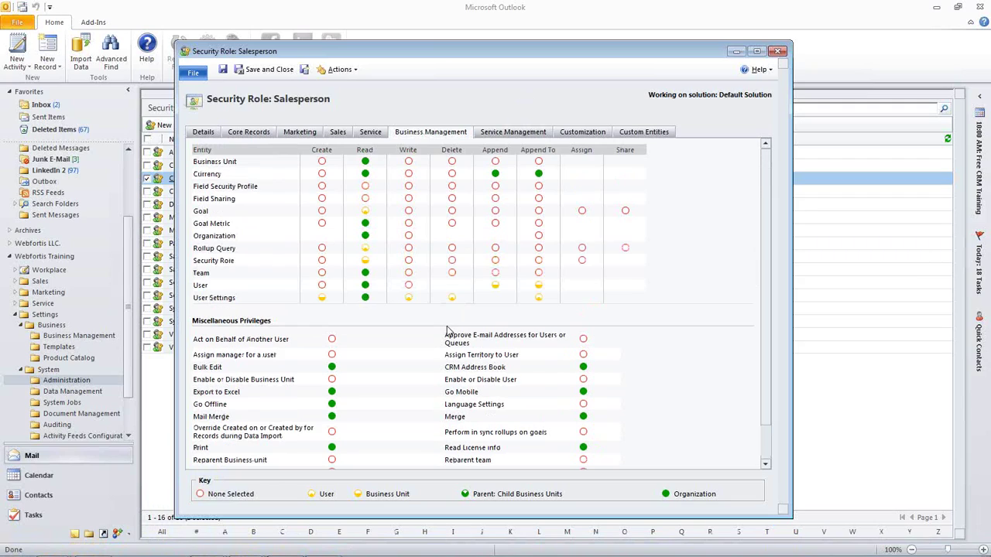
left_click(495, 132)
left_click(596, 133)
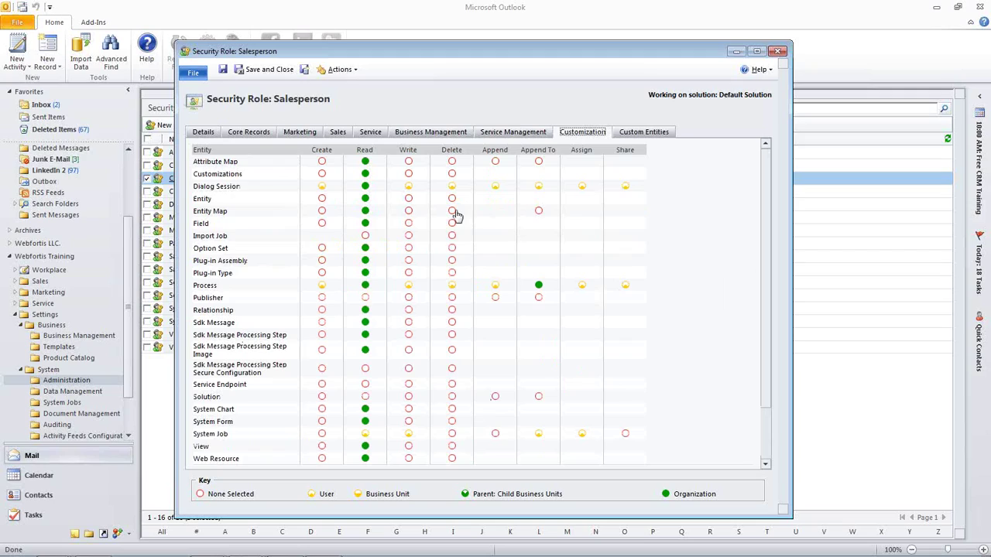
Save and close the Salesperson role, then go to System Administration.
left_click(257, 73)
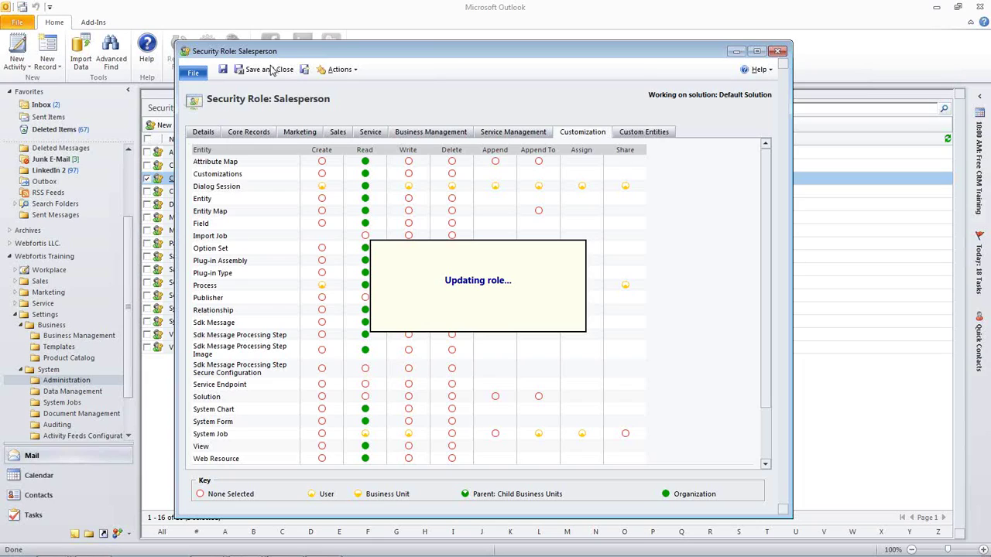
left_click(271, 70)
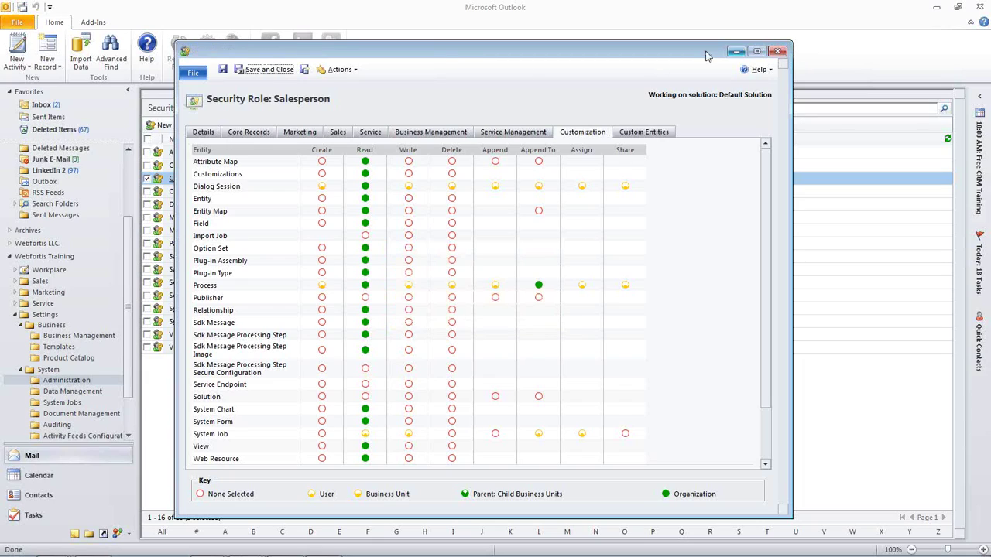
left_click(46, 370)
left_click(51, 380)
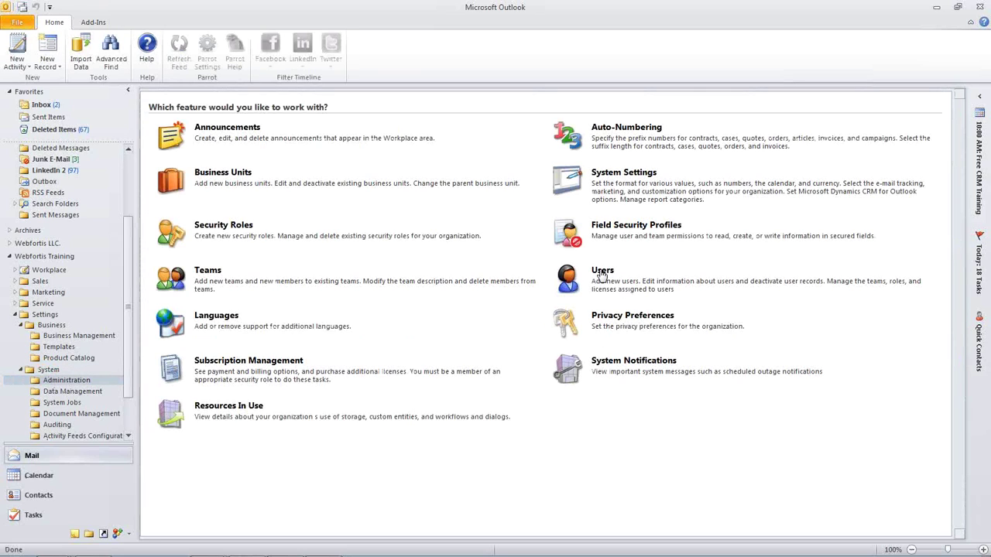
From the Users list, start a new user and choose Add and License Users in Office 365.
left_click(603, 273)
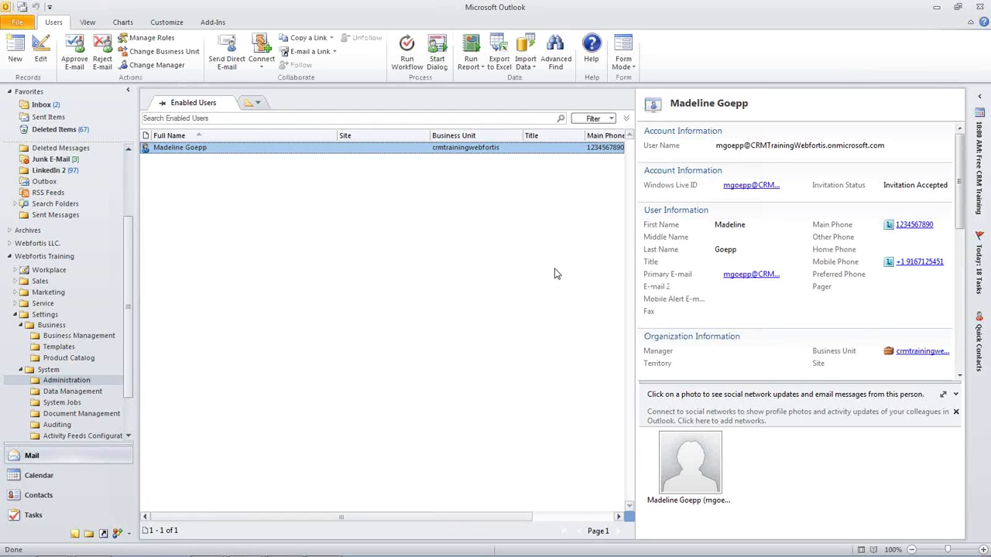
left_click(15, 51)
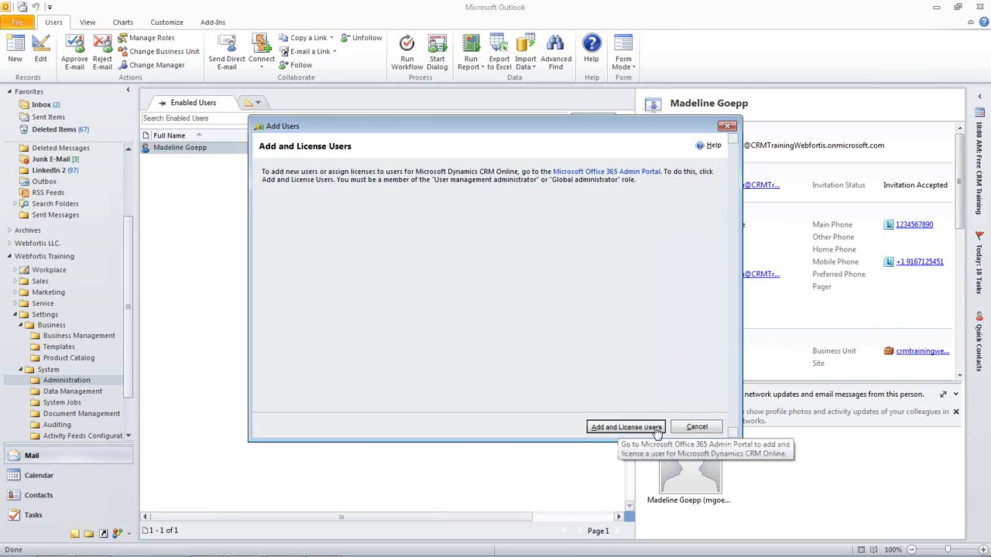
left_click(627, 428)
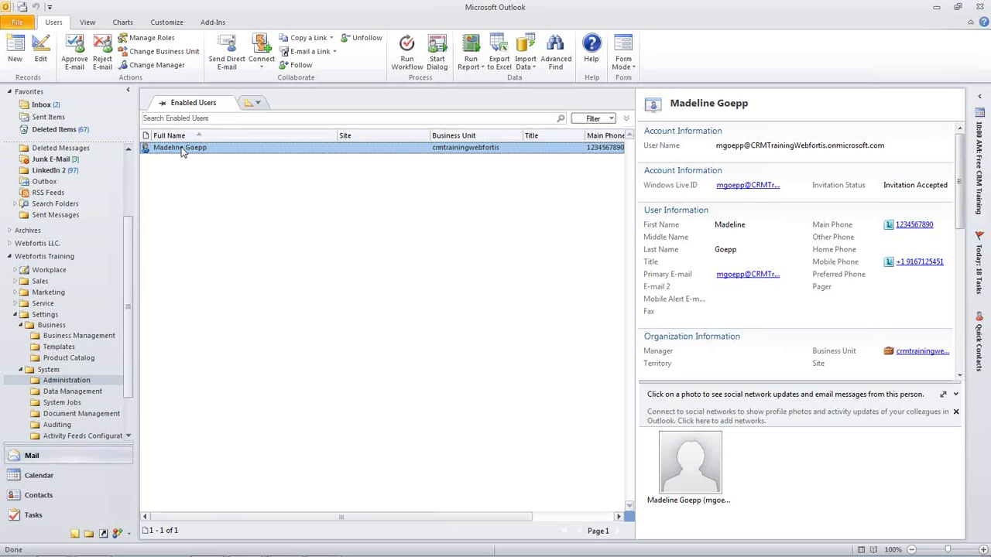
Open the enabled user's record and list its Salesperson and System Administrator security roles.
double_click(181, 149)
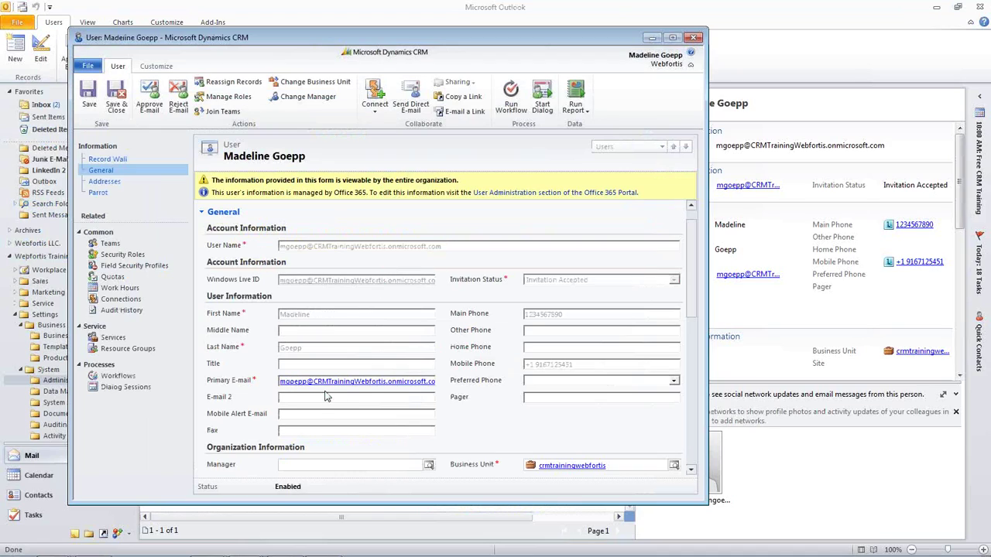
left_click(124, 257)
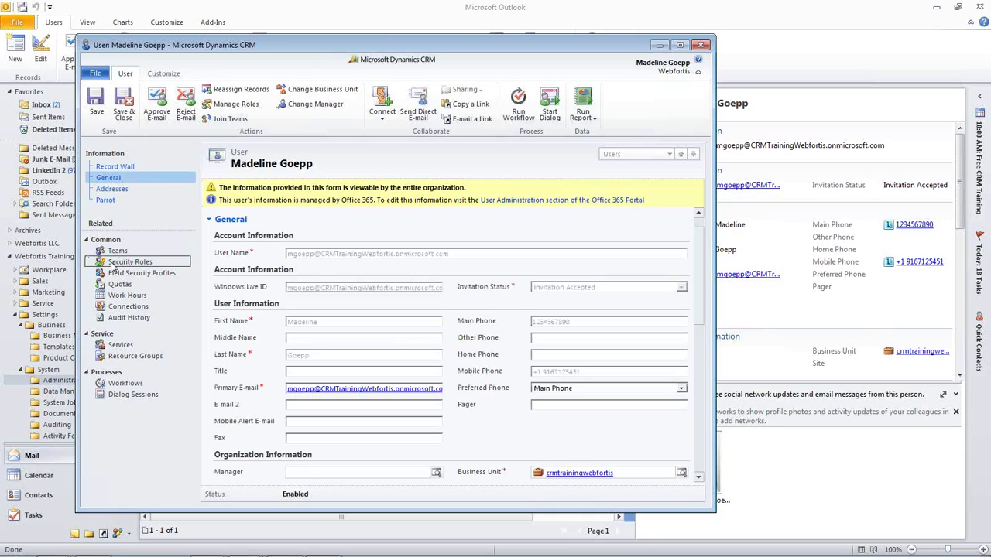
left_click(116, 262)
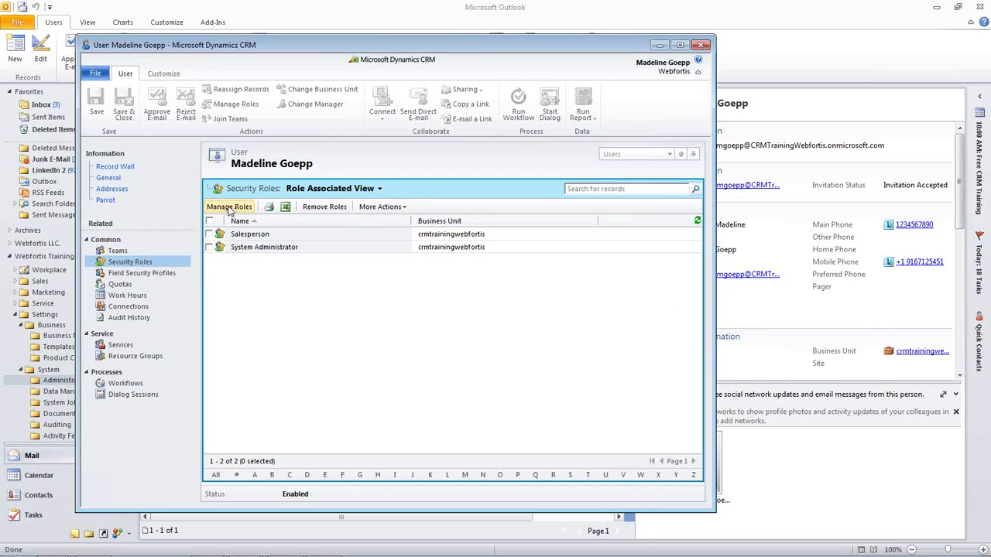
left_click(229, 208)
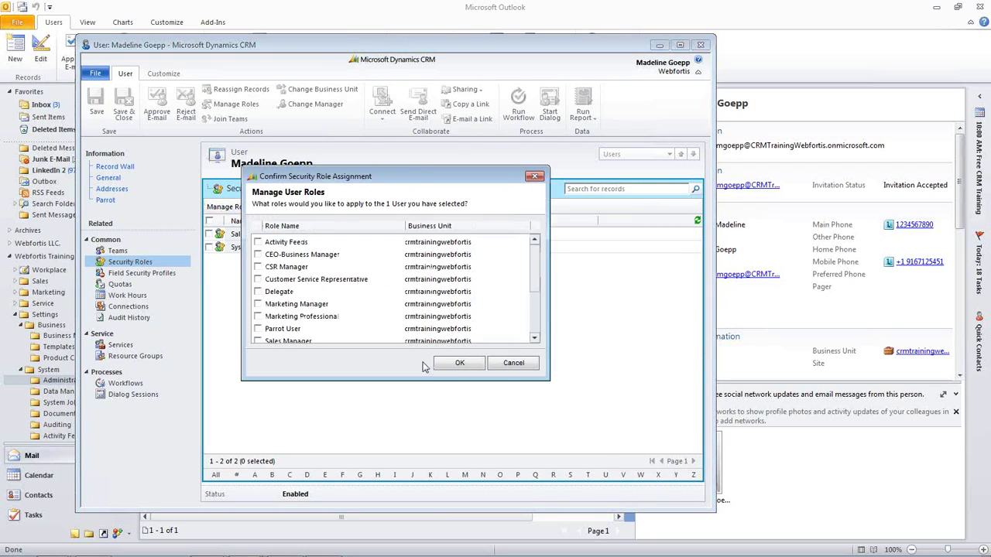
scroll(295, 290, "down", 5)
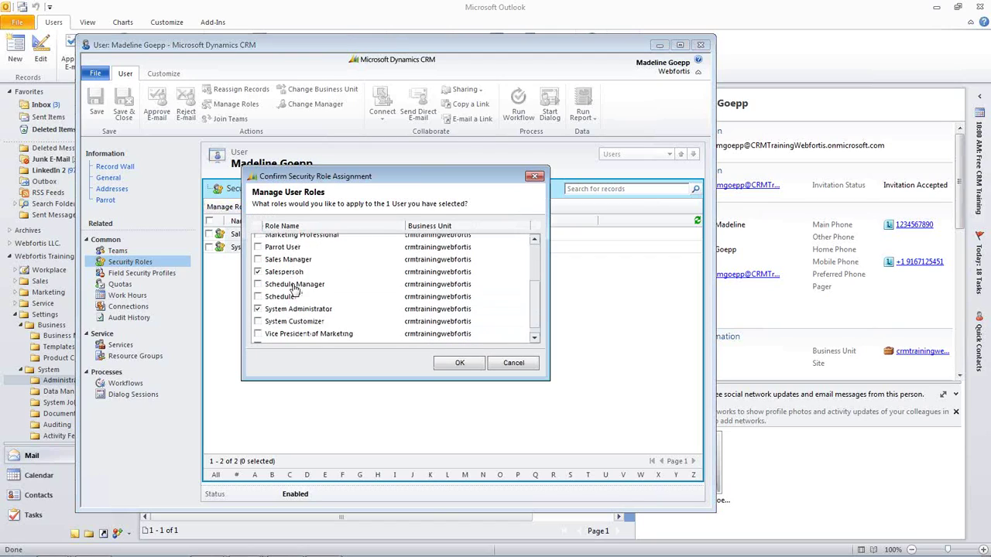
left_click(257, 271)
scroll(325, 308, "down", 1)
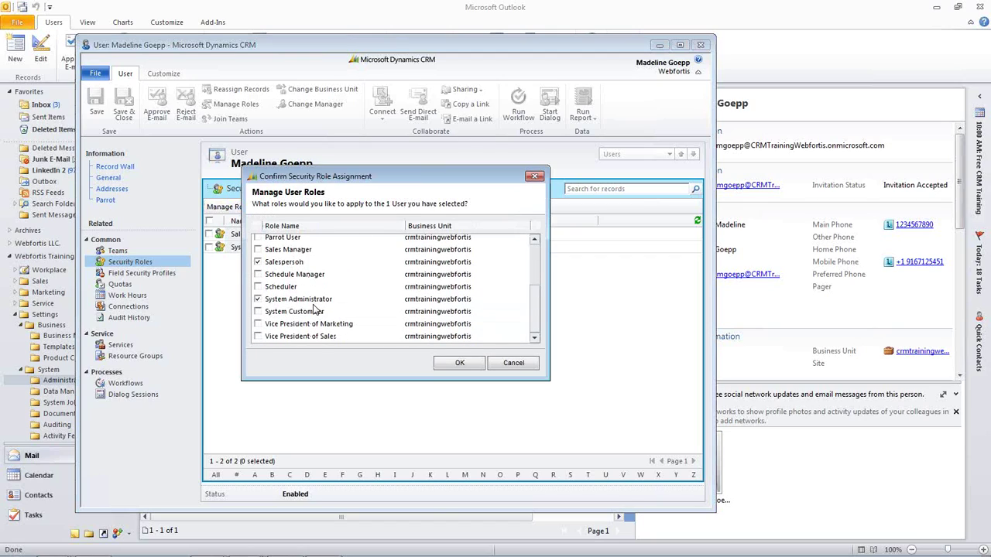
scroll(280, 313, "up", 3)
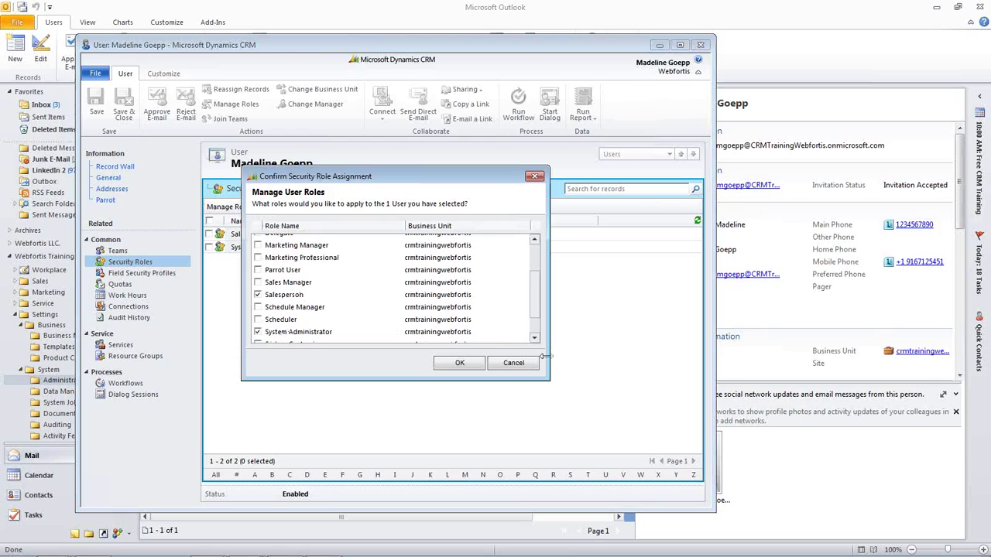
left_click(514, 364)
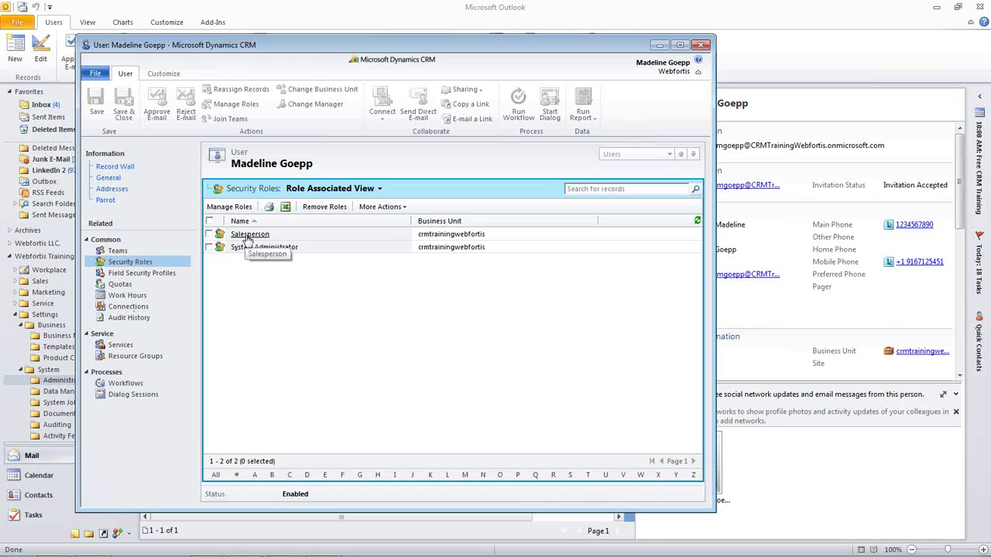
Review the Salesperson role's Core Records privileges, then close the role and the user record.
left_click(250, 235)
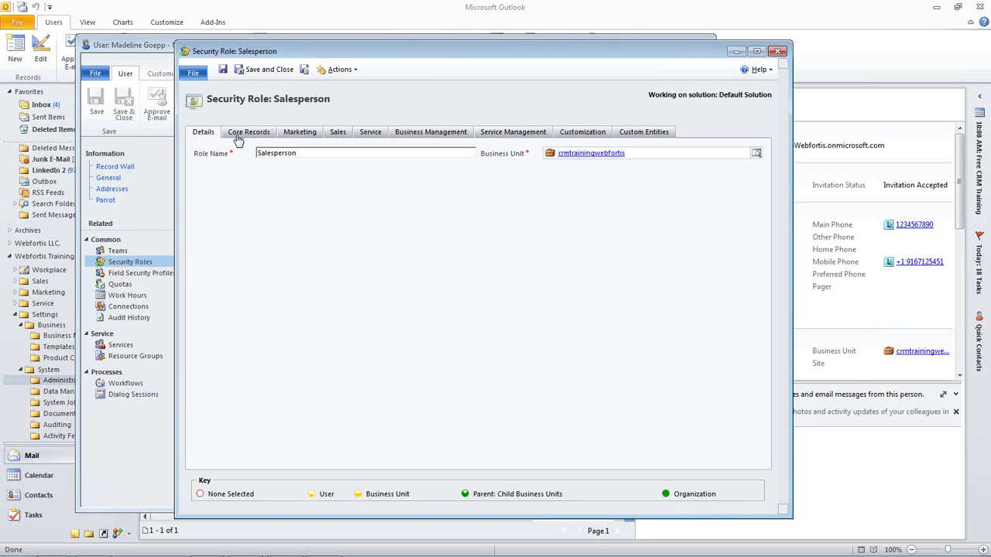
left_click(246, 133)
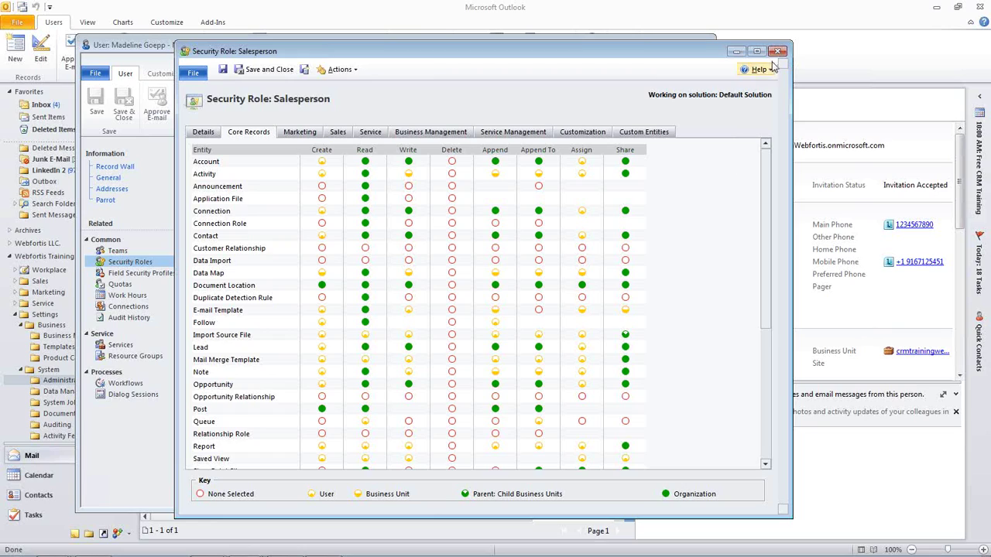
left_click_drag(469, 59, 751, 59)
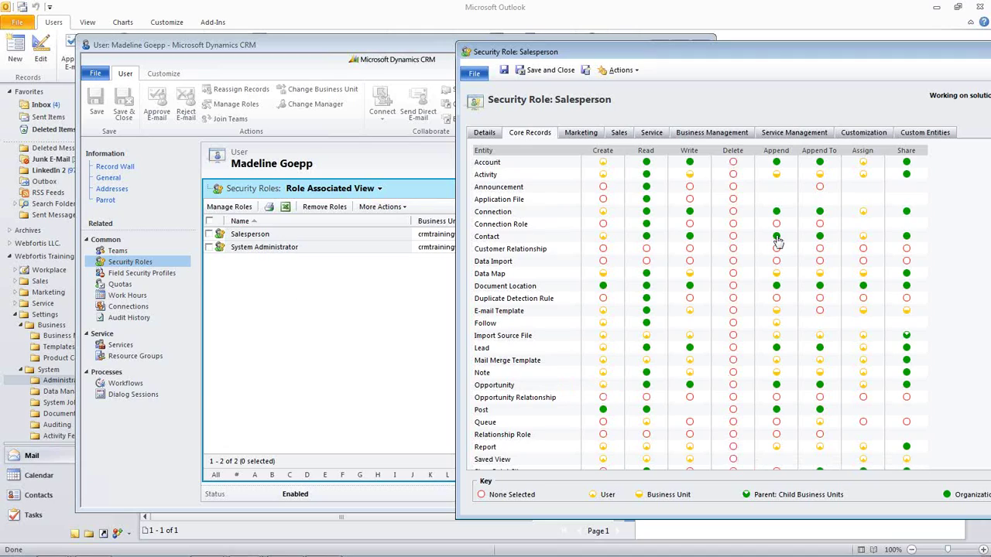
left_click_drag(774, 54, 544, 56)
left_click(828, 52)
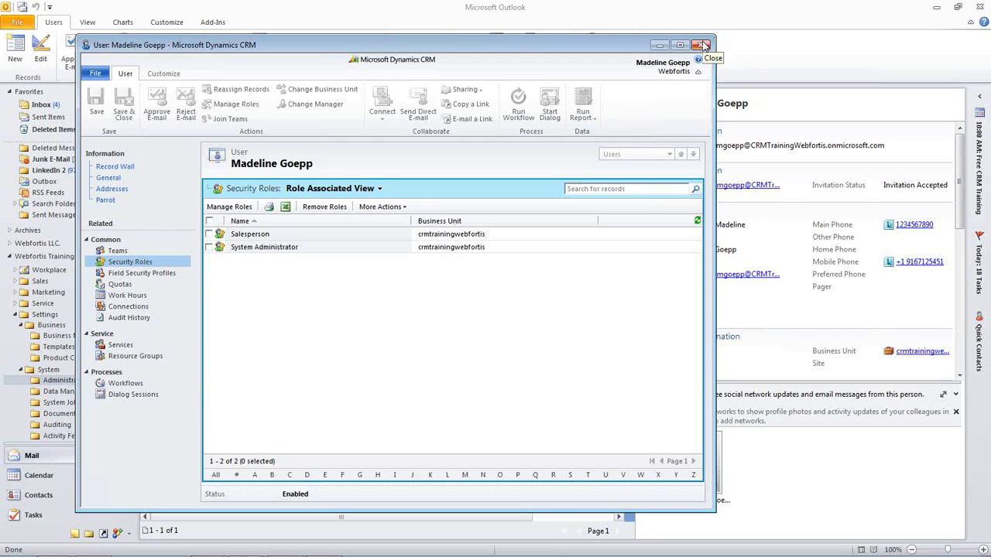
left_click(703, 46)
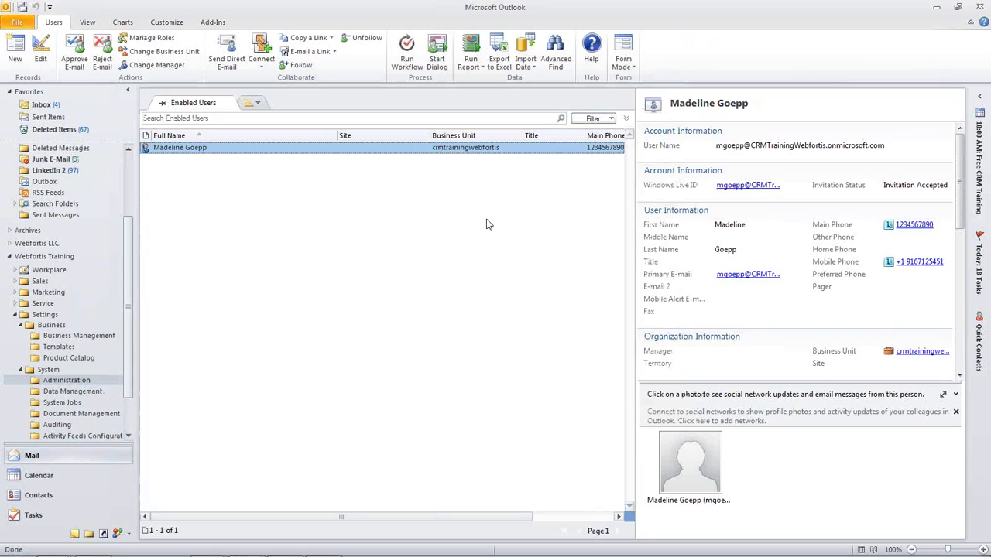
Open Business Units from Administration to show the single crmtrainingwebfortis unit.
left_click(68, 381)
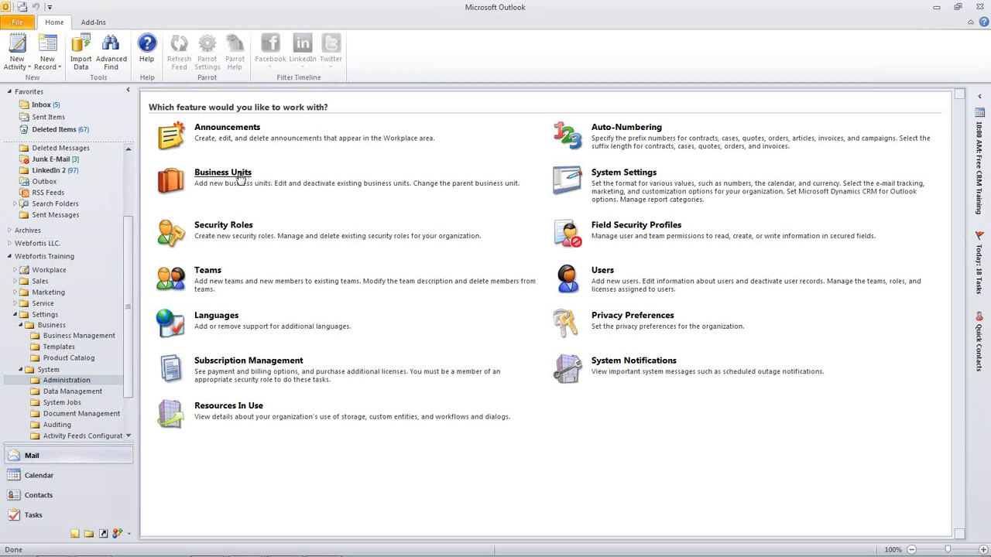
left_click(239, 175)
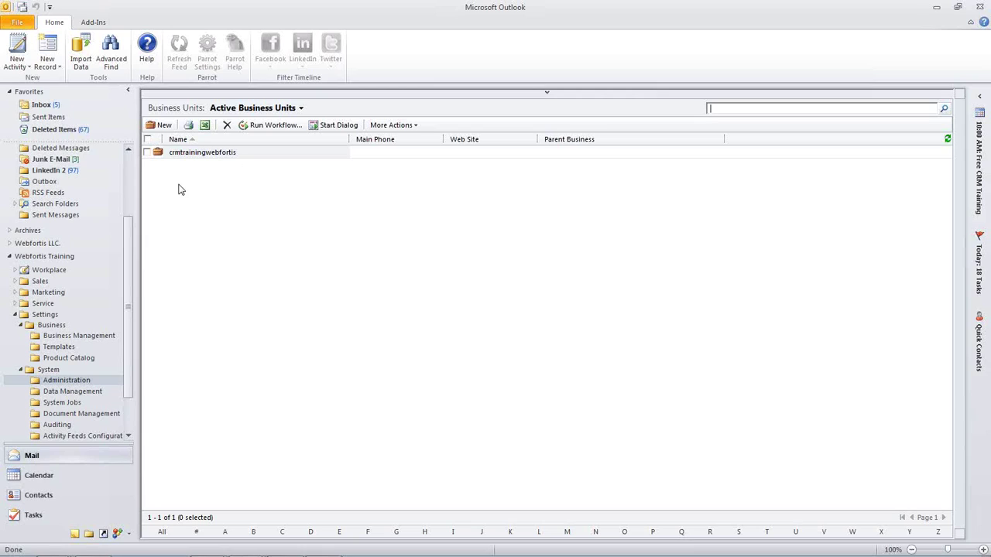
Create a business unit named 'Sub Bu' under crmtrainingwebfortis and save it.
left_click(162, 126)
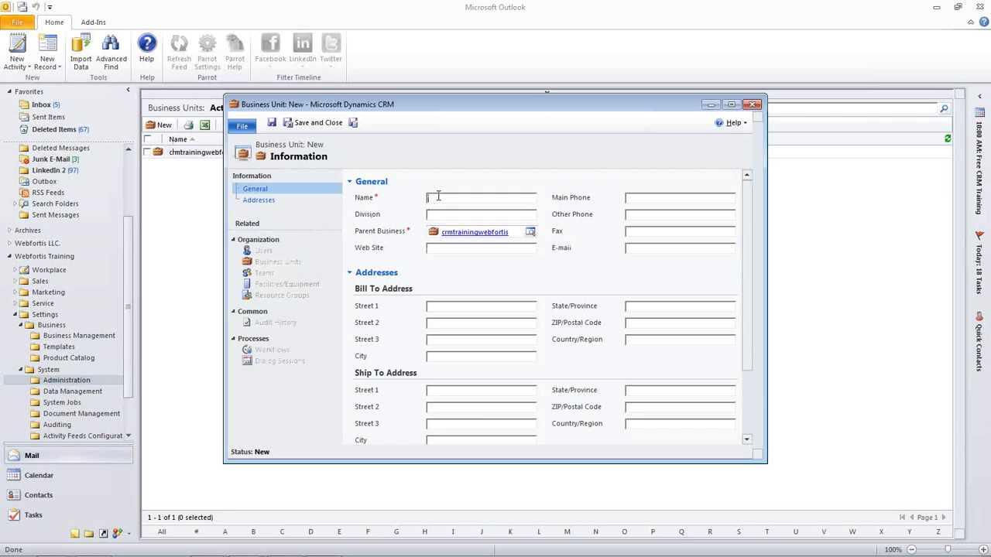
type("Sub Bu")
left_click_drag(744, 196, 744, 166)
left_click(272, 122)
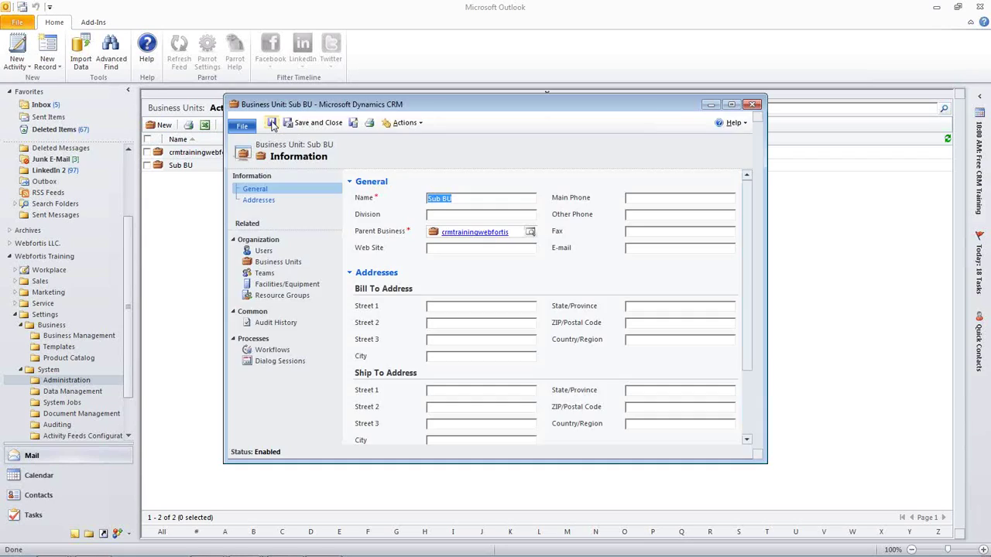
Explore Sub Bu's child units and More Actions, close it, then open crmtrainingwebfortis.
left_click(272, 263)
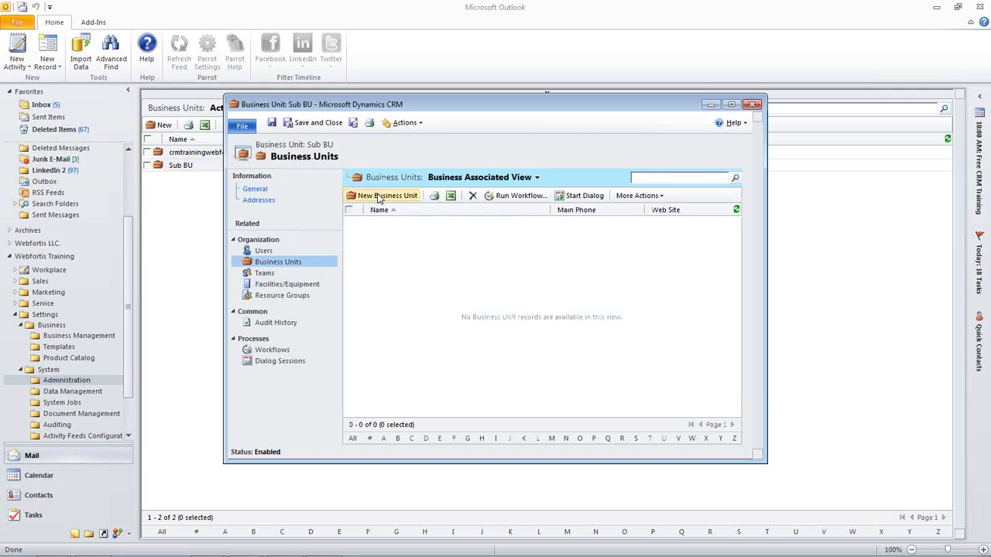
left_click(379, 196)
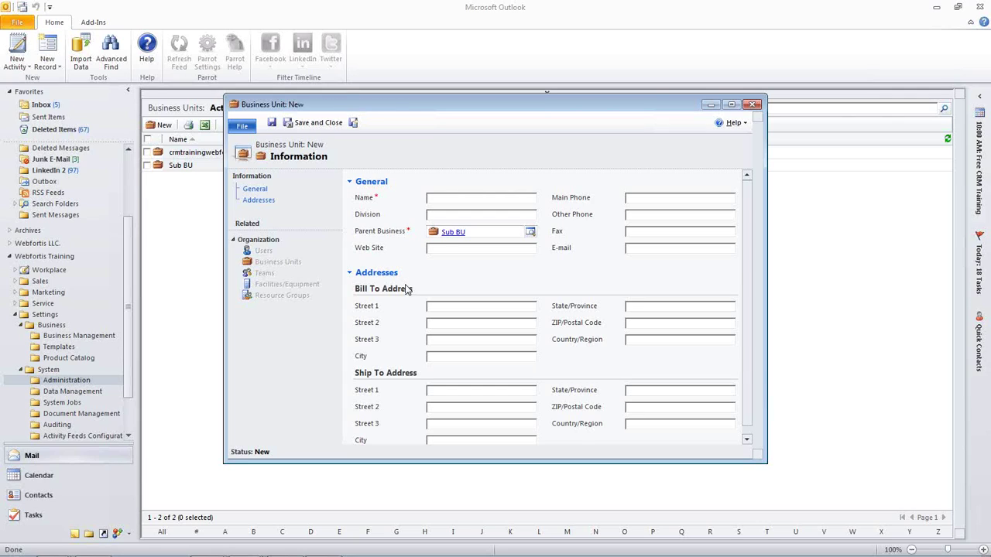
left_click(750, 107)
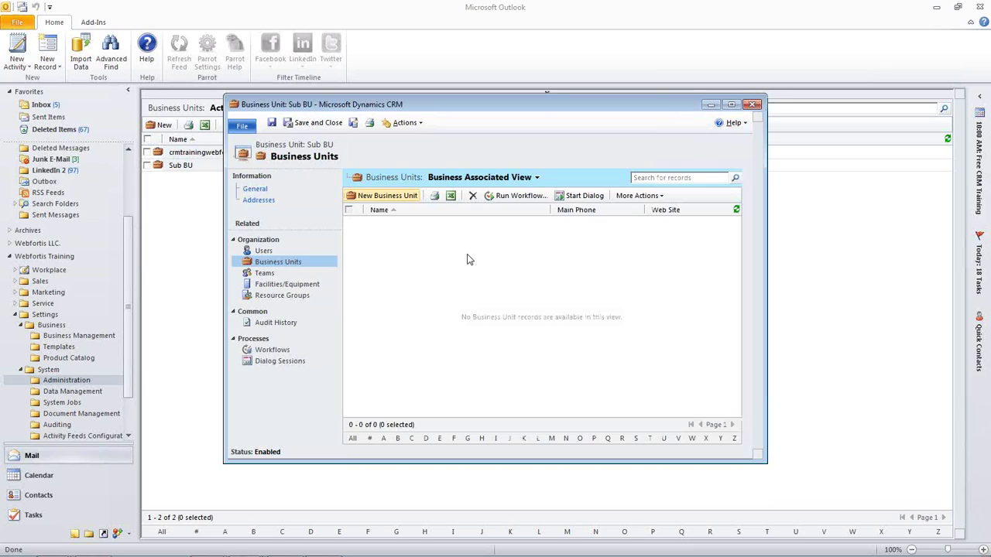
left_click(660, 196)
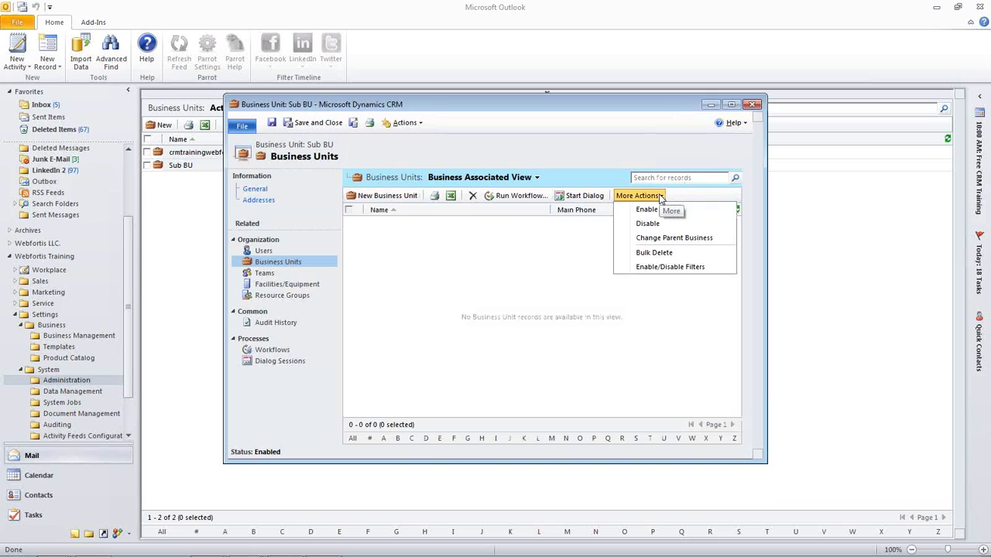
left_click(480, 267)
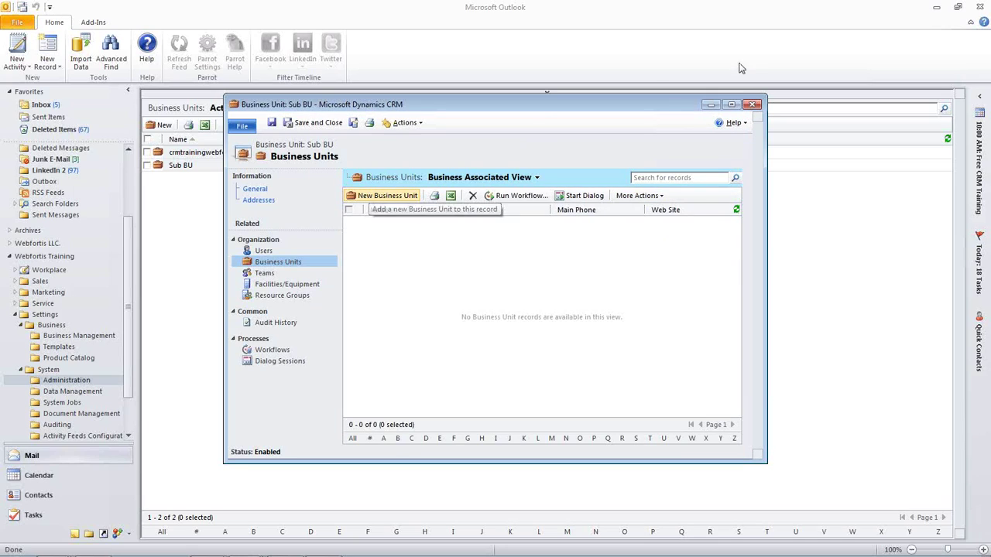
left_click(753, 106)
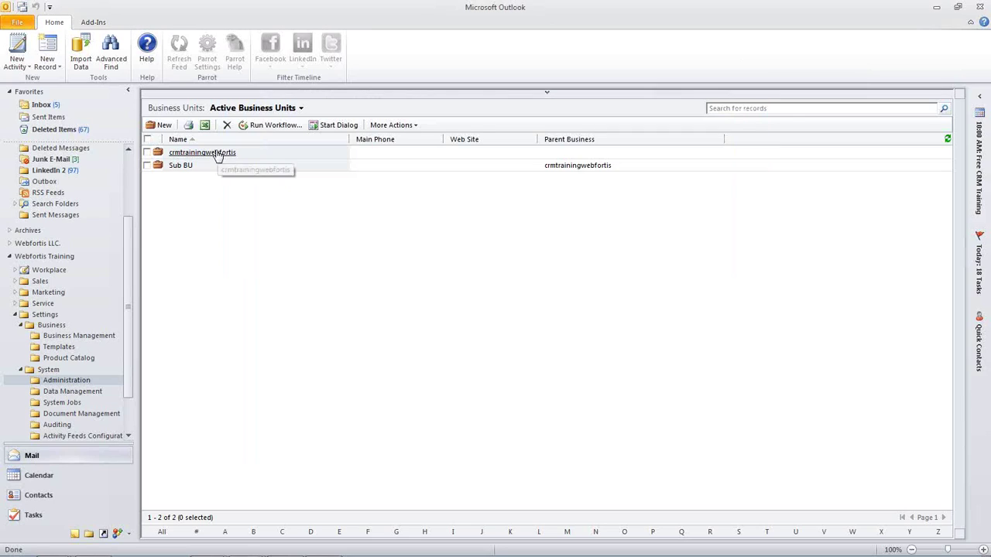
left_click(393, 125)
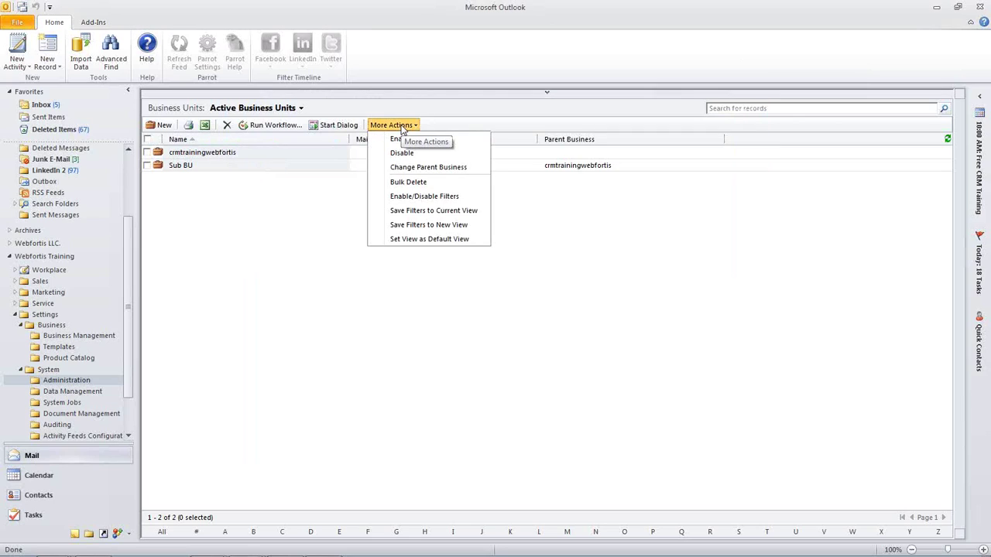
double_click(194, 153)
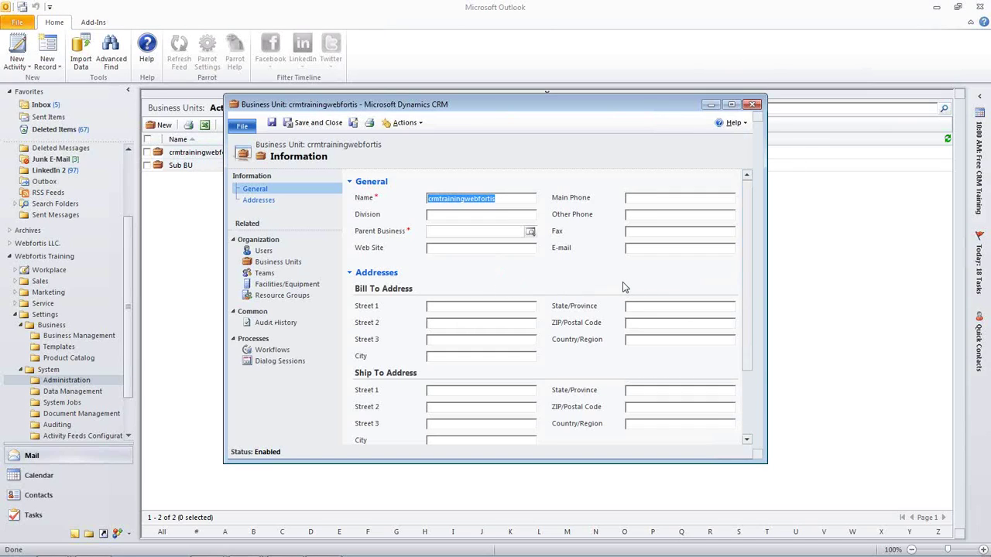
View crmtrainingwebfortis's users, then its child business units showing Sub Bu.
scroll(625, 287, "down", 2)
scroll(625, 287, "up", 2)
left_click(267, 252)
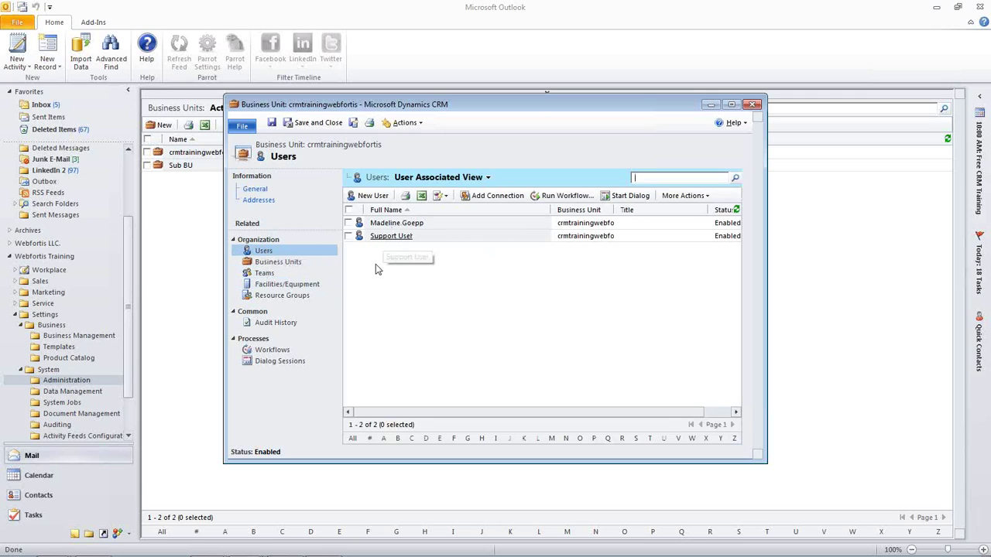
left_click(303, 266)
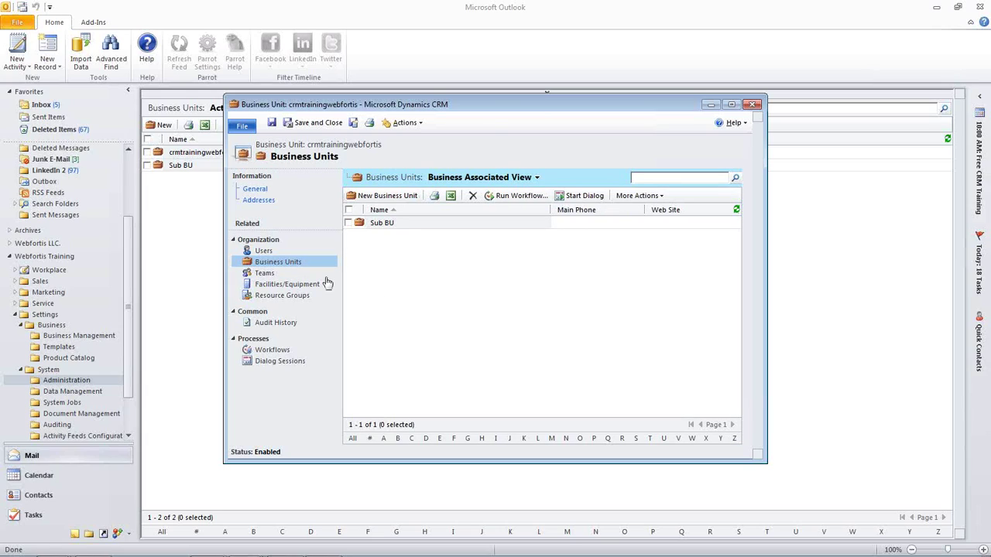
Check the root unit's Teams, then close the crmtrainingwebfortis record.
left_click(264, 275)
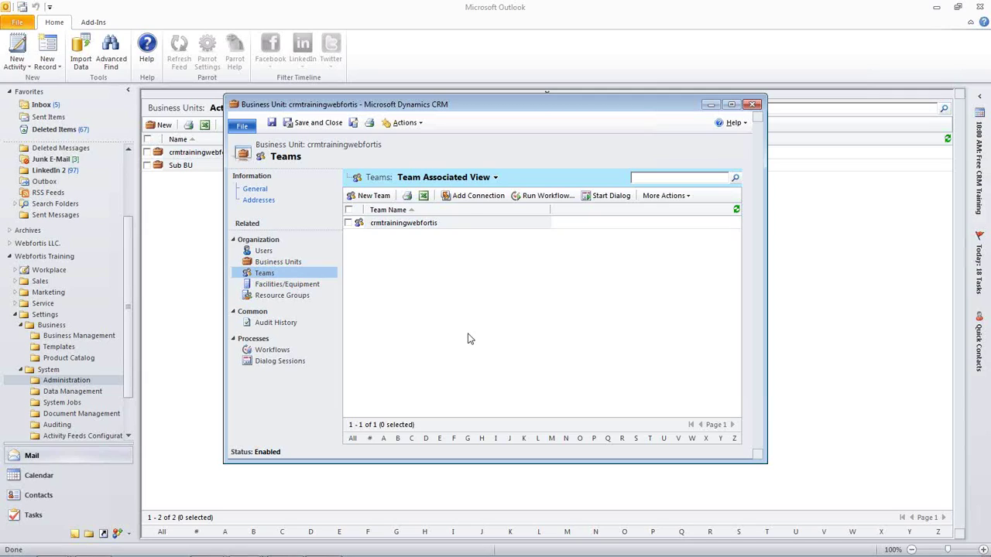
left_click(752, 106)
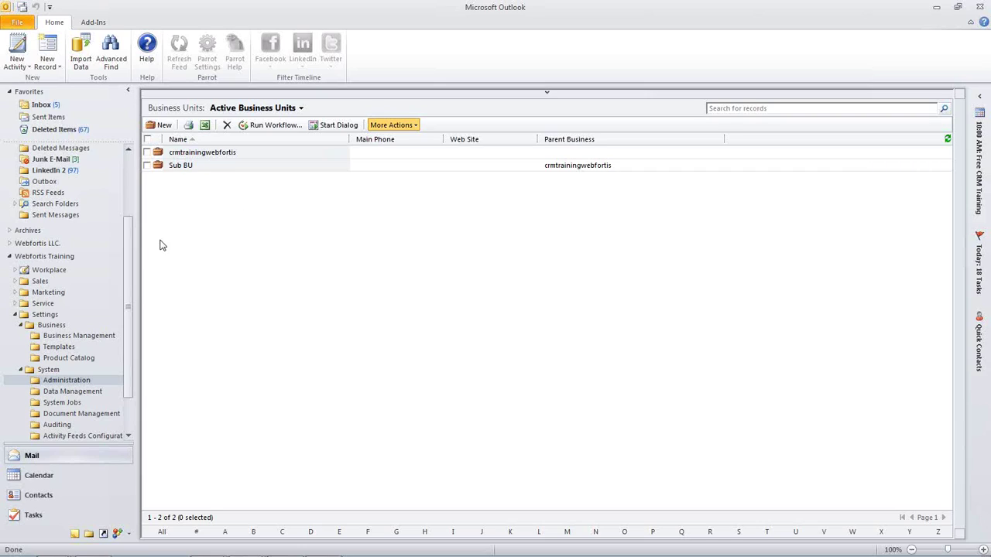
Go back to the Administration page under Settings > System.
left_click(56, 381)
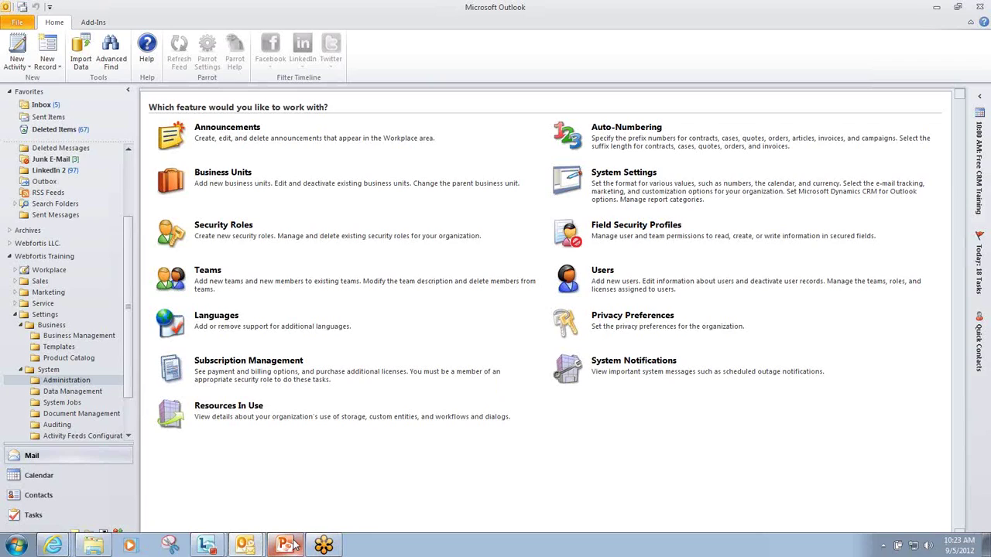
Bring PowerPoint forward and show slide 4, the Contact Webfortis slide with company contact details.
left_click(287, 547)
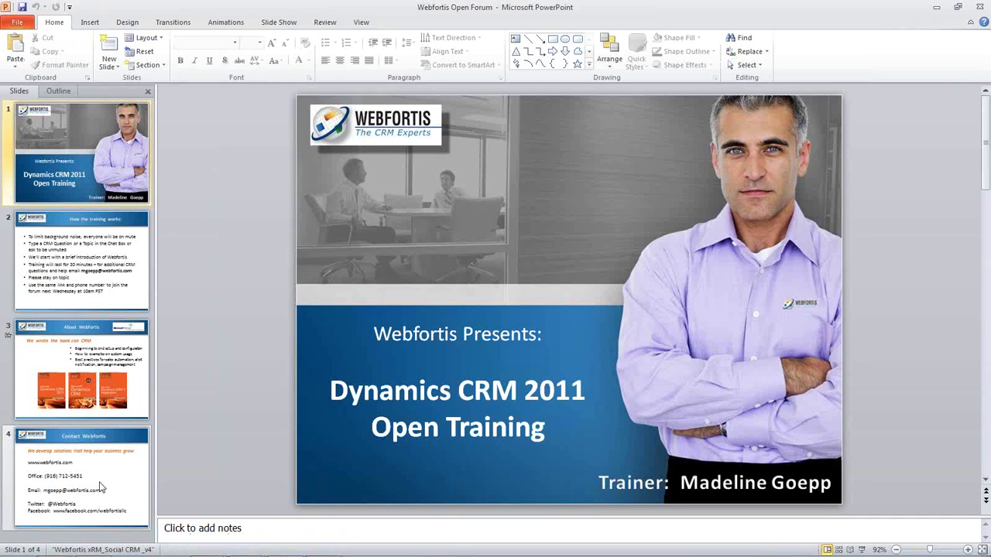
left_click(106, 454)
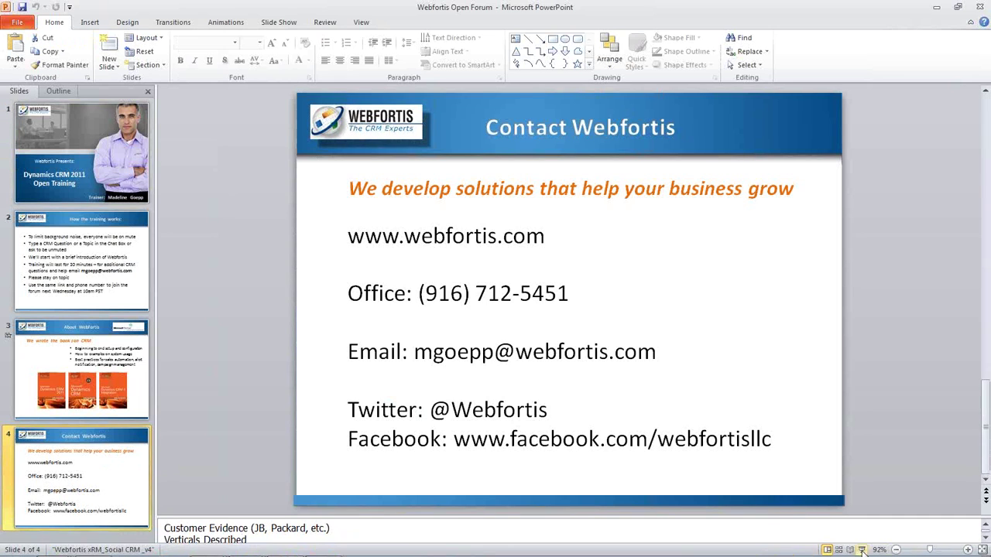